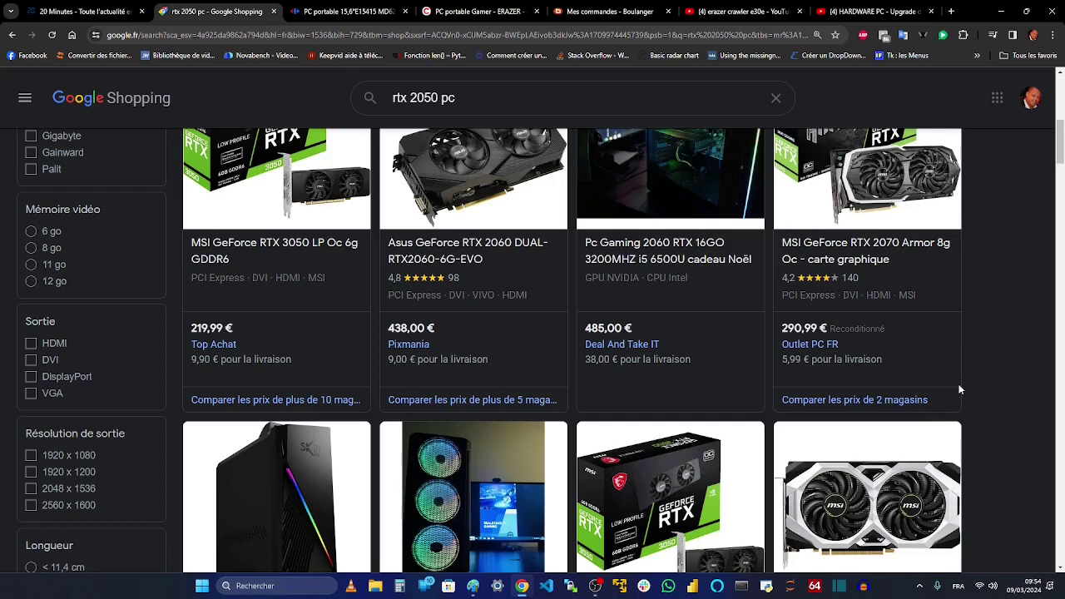
pyautogui.rightClick(909, 300)
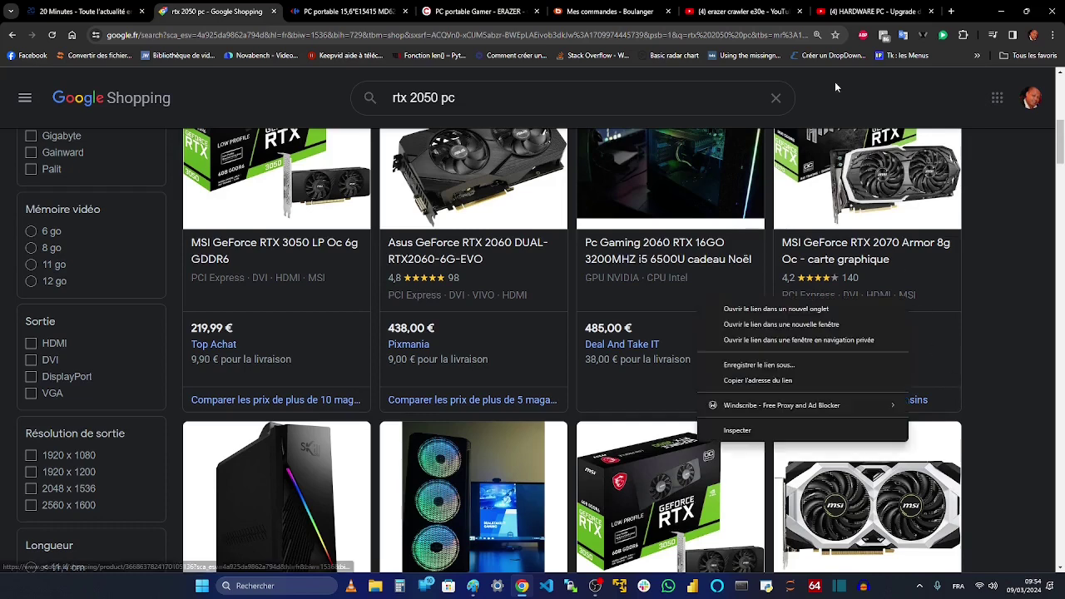
pyautogui.click(986, 11)
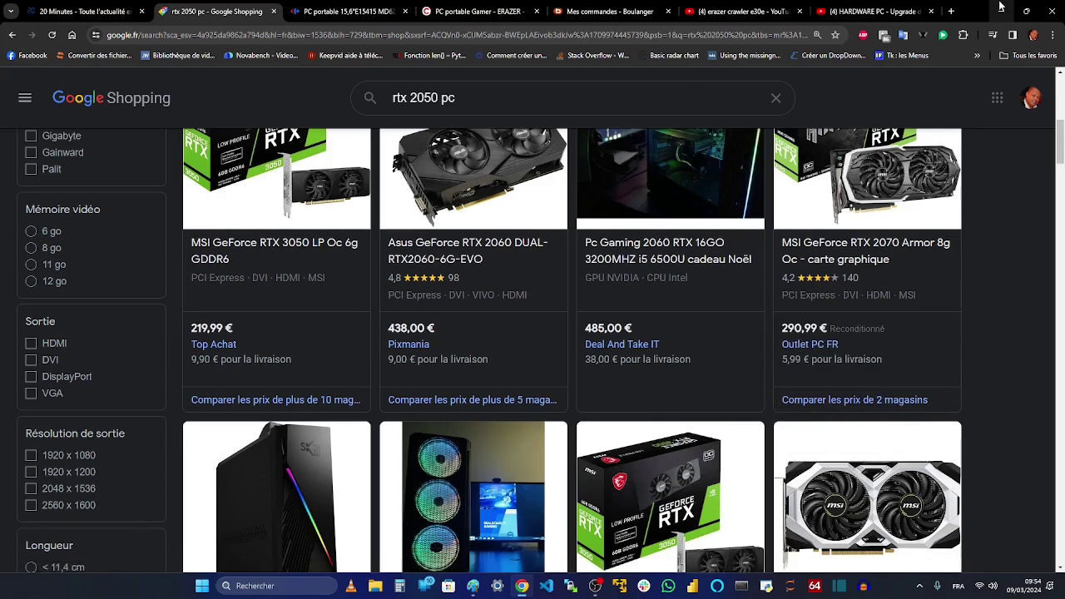
# Step: Search Ecosia in a new tab for "télécharger un iso windows malekal"
pyautogui.click(951, 11)
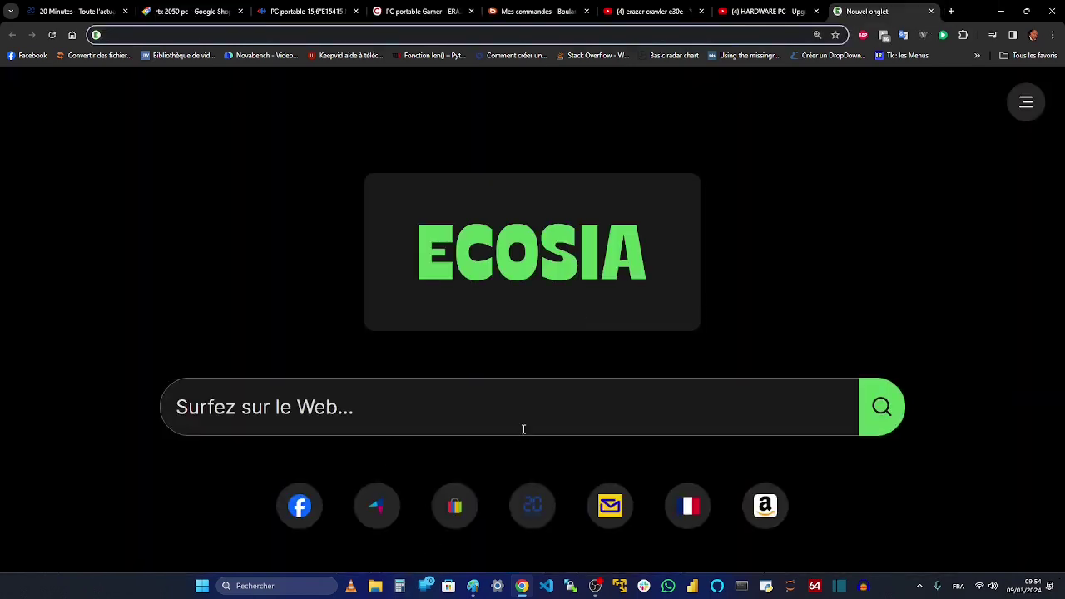
pyautogui.click(537, 407)
pyautogui.write('téléch')
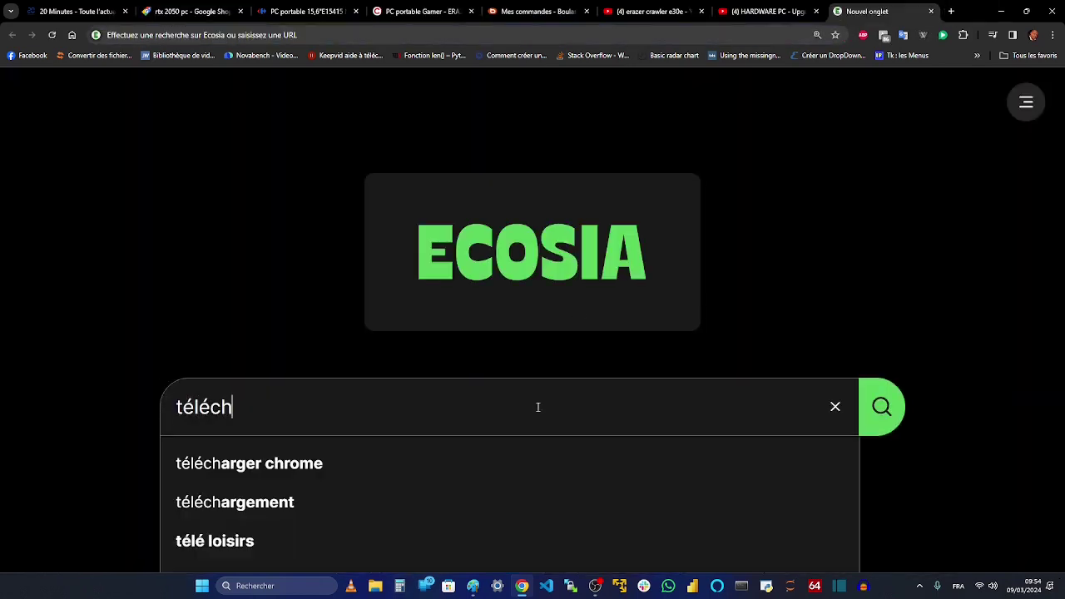
pyautogui.write('arger uin')
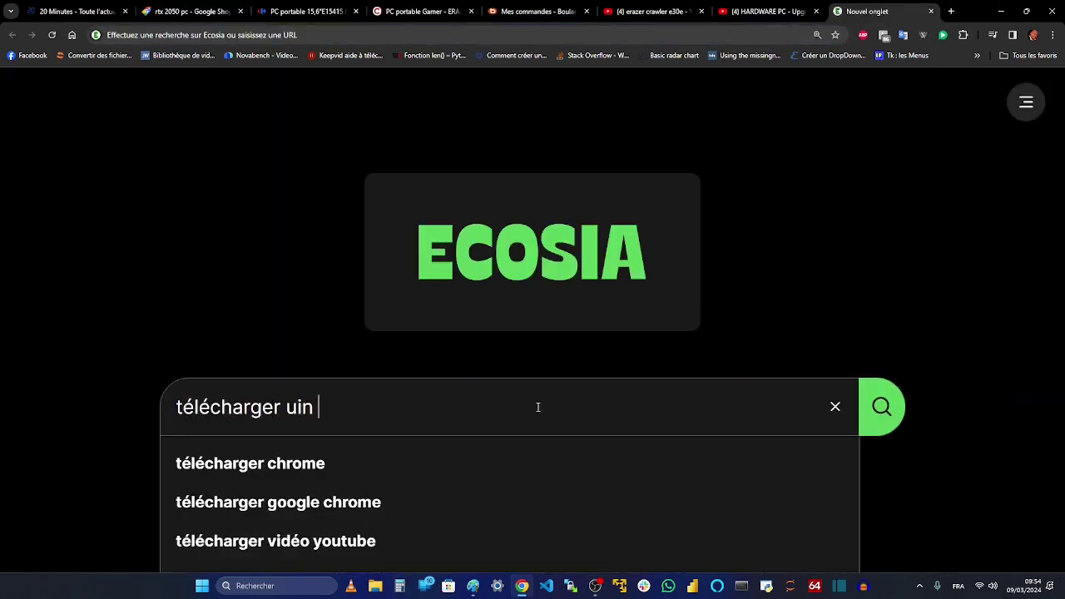
pyautogui.press('BackSpace')
pyautogui.press('BackSpace')
pyautogui.write('n i')
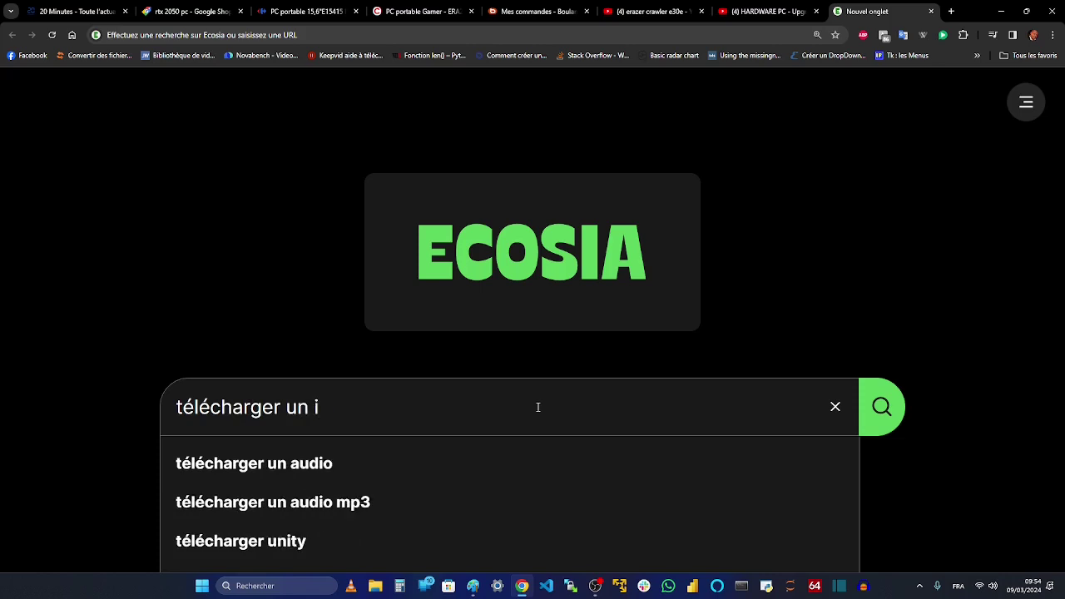
pyautogui.write('so windows ')
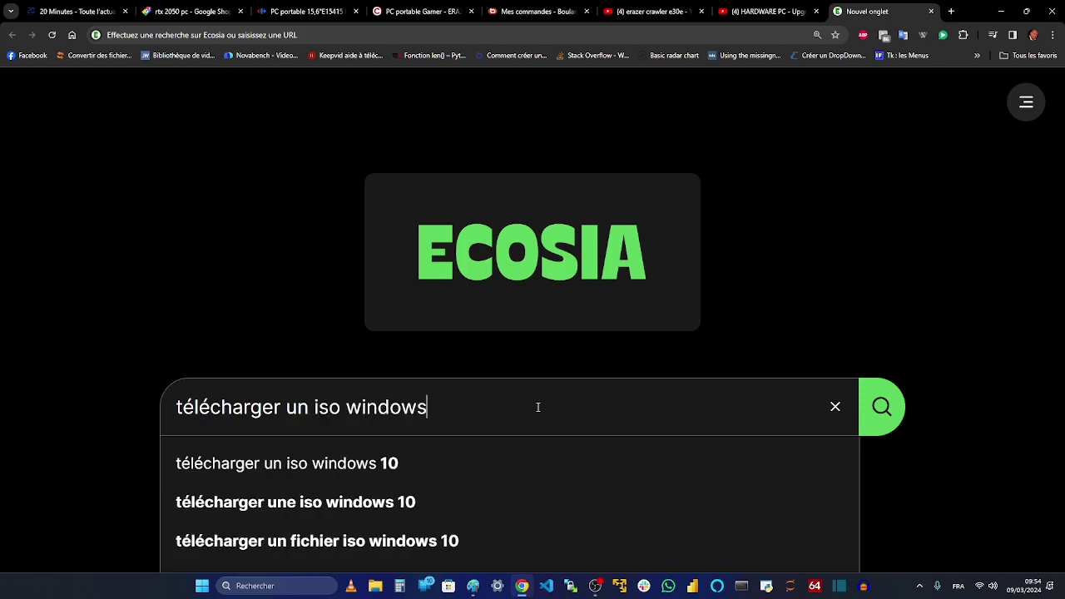
pyautogui.write('male')
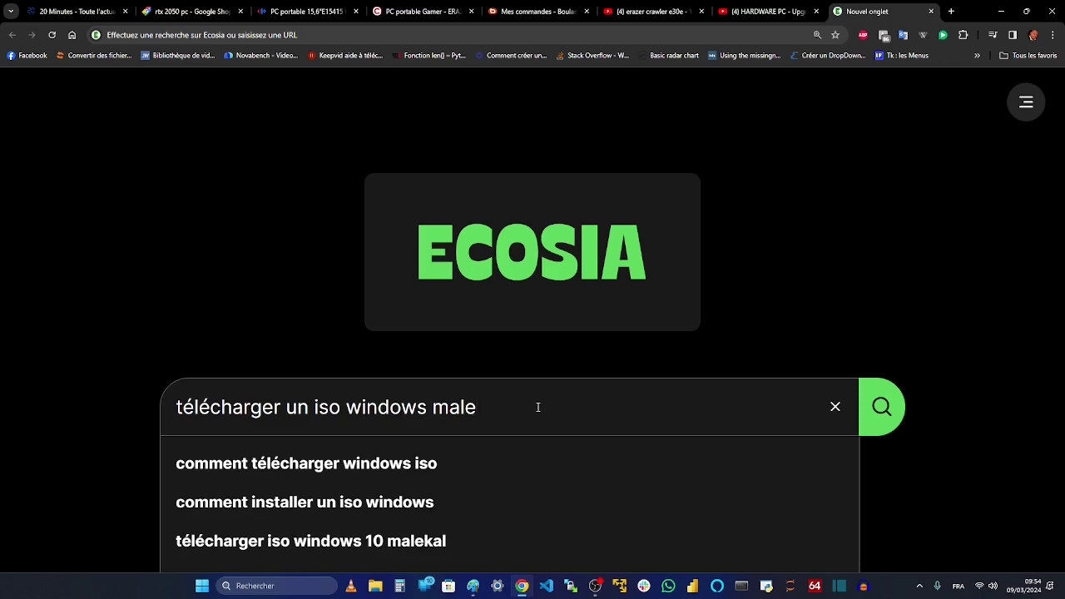
pyautogui.write('kal')
pyautogui.press('Return')
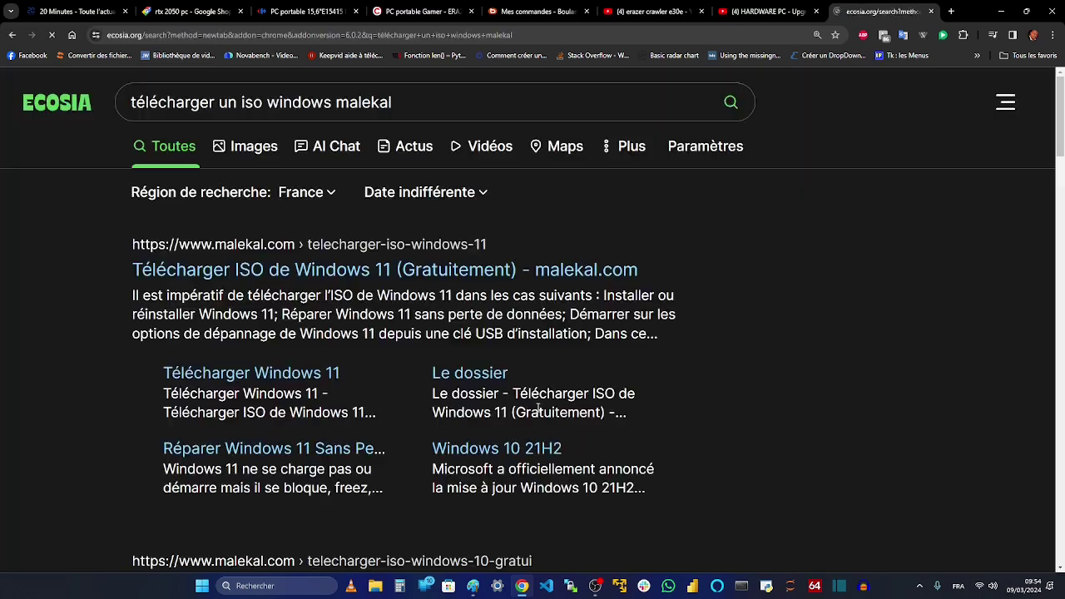
# Step: Open malekal.com's Windows 11 ISO article in a new tab and go to its Windows 11 23H2 download page
pyautogui.middleClick(489, 272)
pyautogui.click(874, 11)
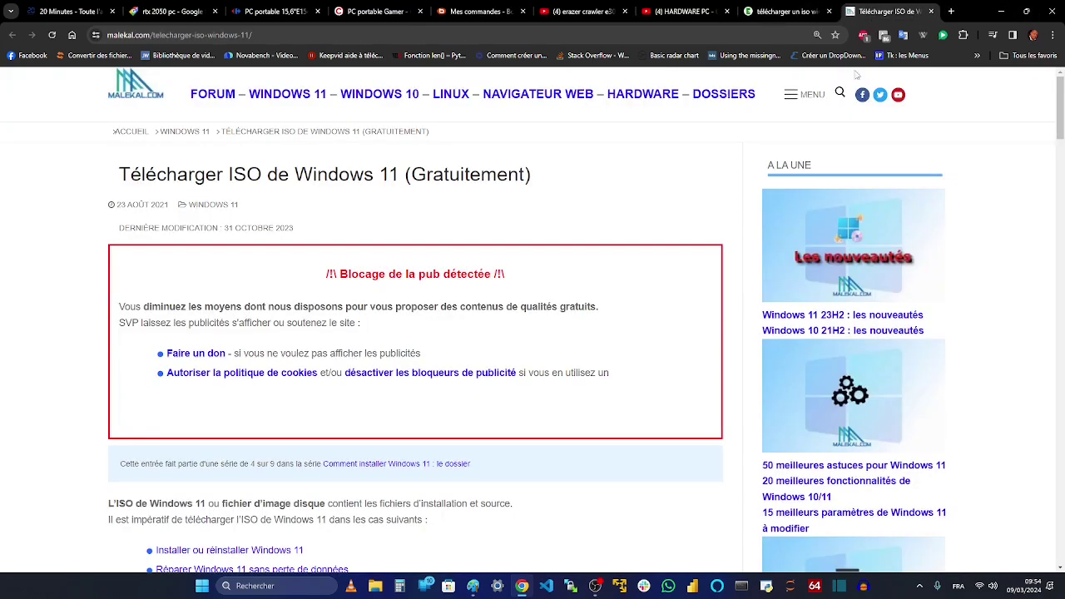
pyautogui.scroll(-10, 615, 326)
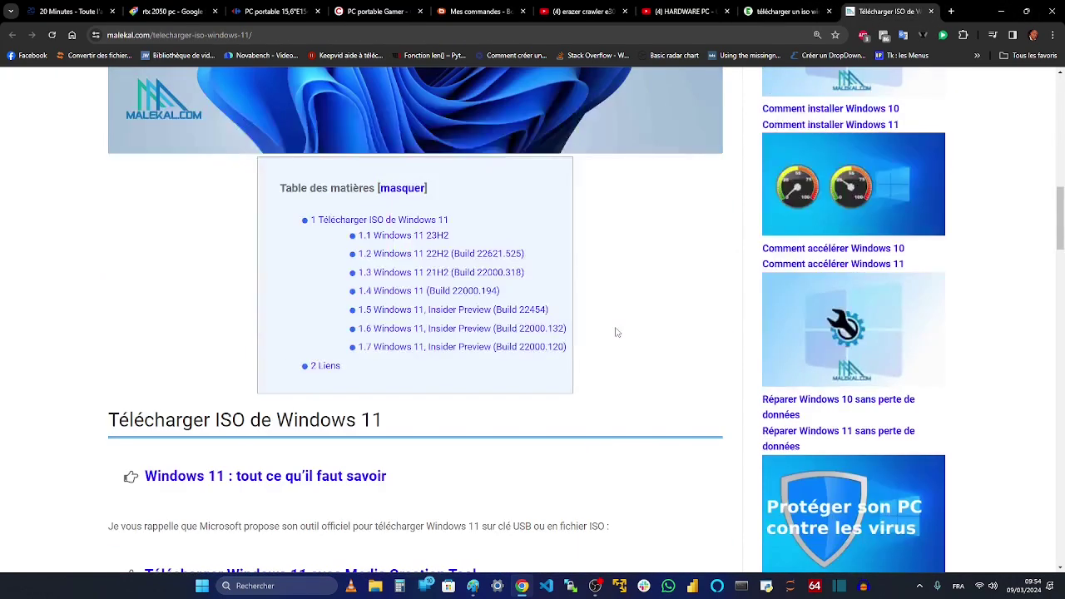
pyautogui.scroll(-3, 616, 332)
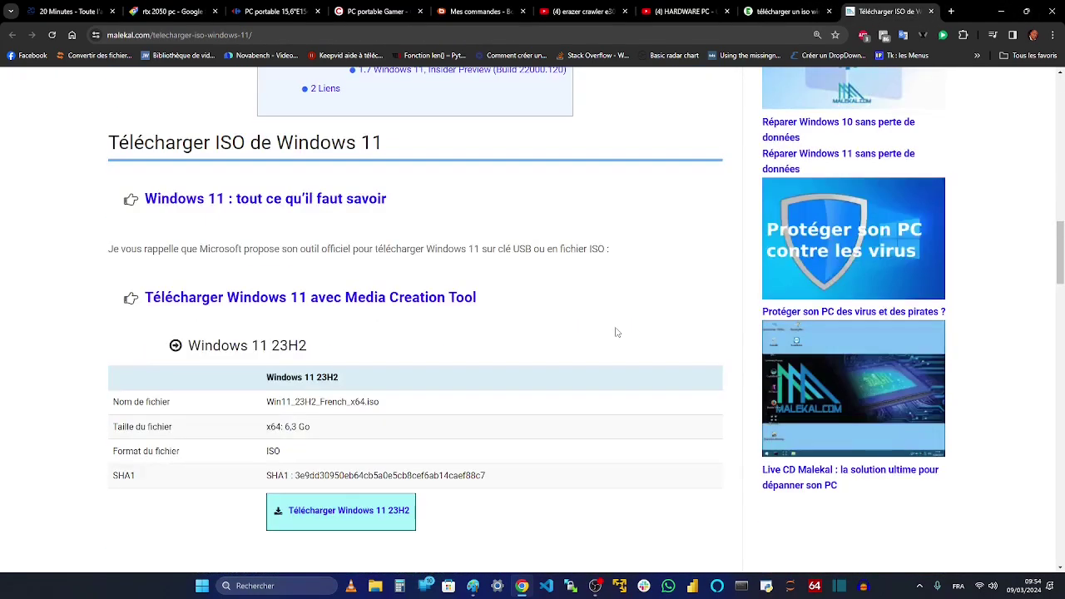
pyautogui.scroll(-3, 616, 332)
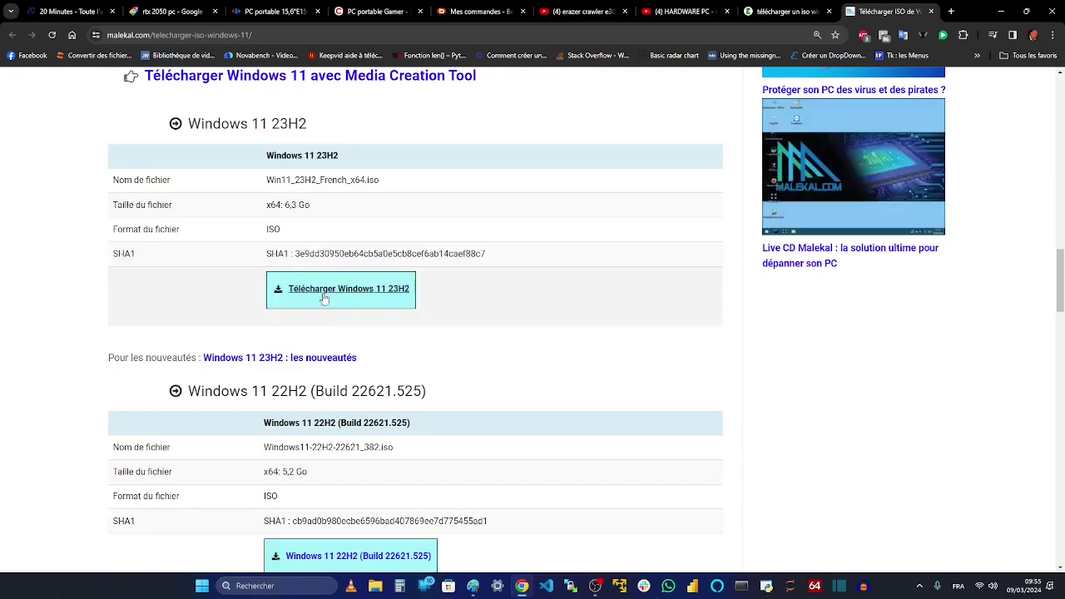
pyautogui.click(354, 295)
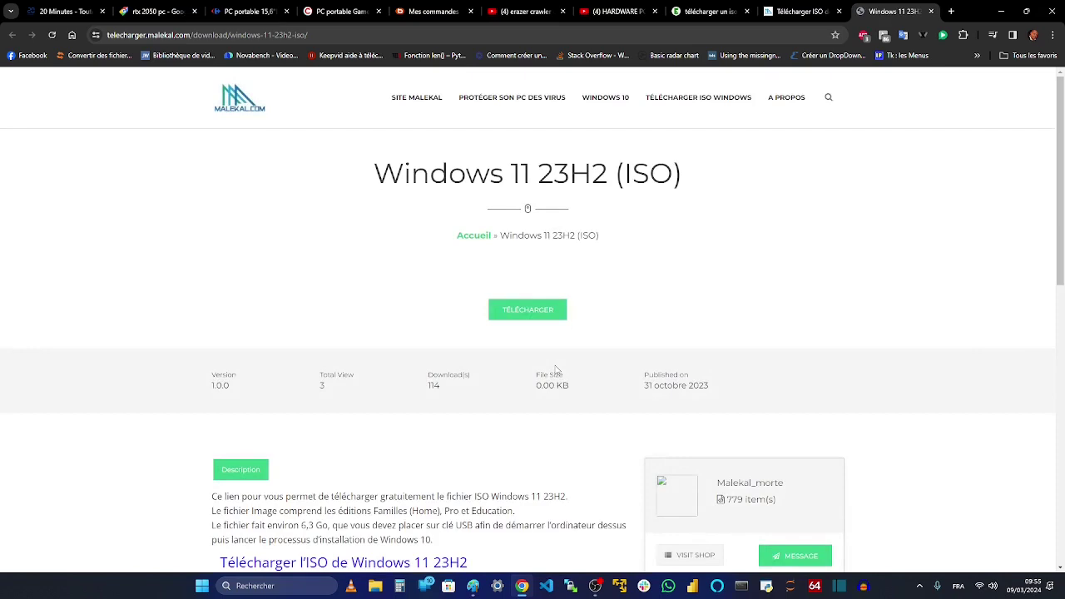
# Step: Start the Windows 11 23H2 ISO download and cancel the save prompt
pyautogui.scroll(-4, 556, 371)
pyautogui.scroll(3, 556, 370)
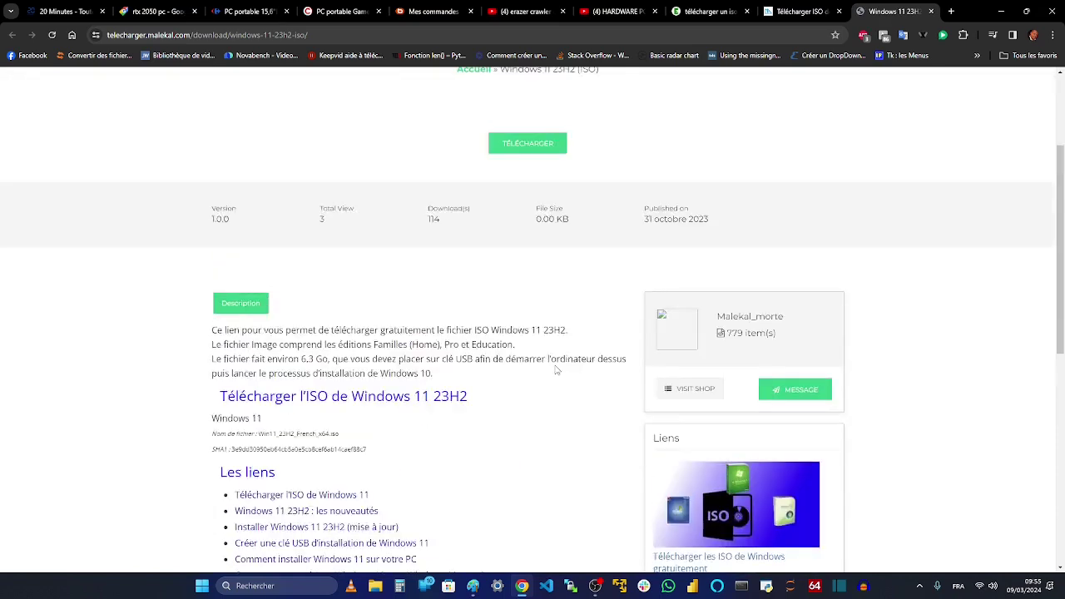
pyautogui.click(557, 198)
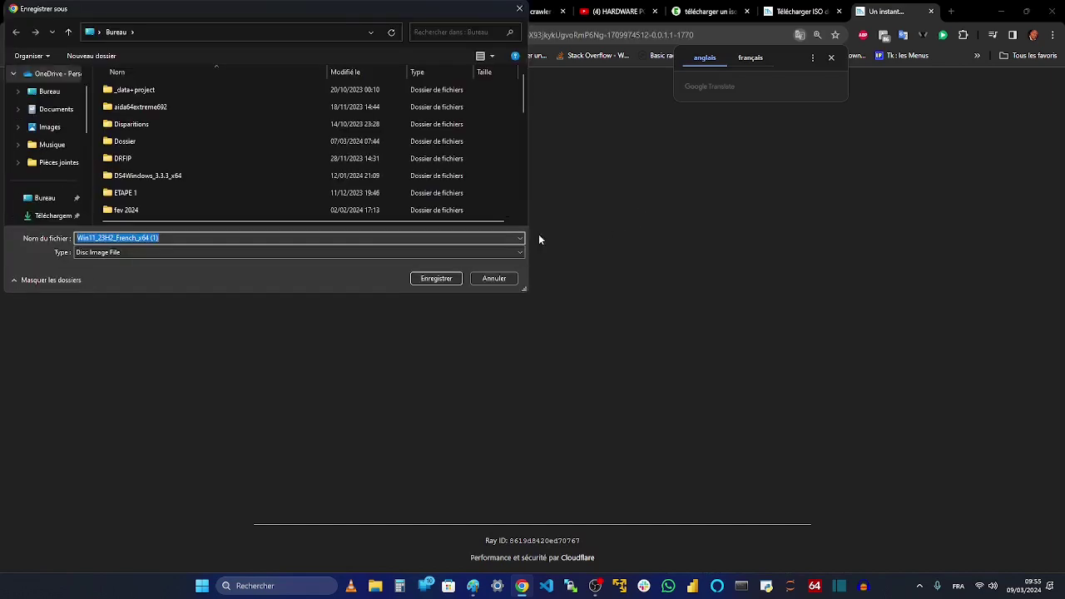
pyautogui.click(240, 237)
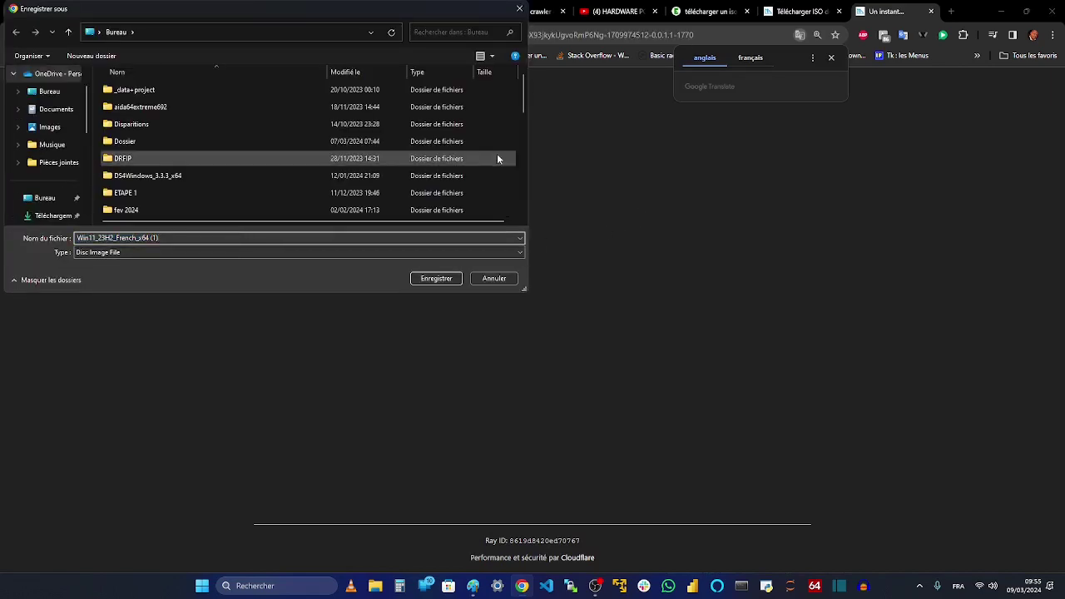
pyautogui.click(505, 281)
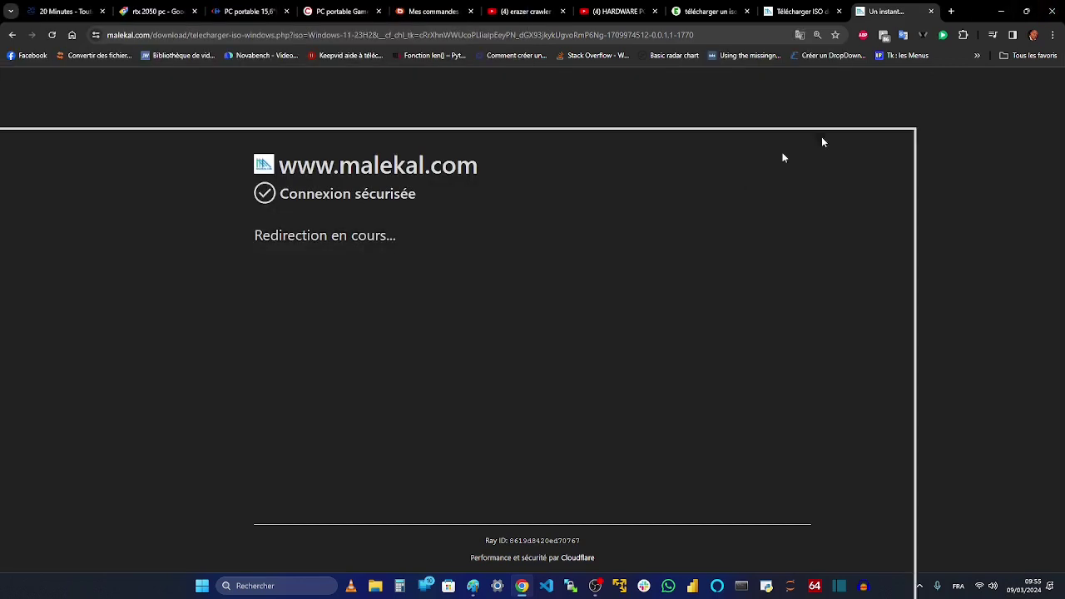
# Step: Minimize the open windows and move the Win11_23H2_French_x64 ISO file to an empty area of the desktop
pyautogui.hotkey('alt', 'Tab')
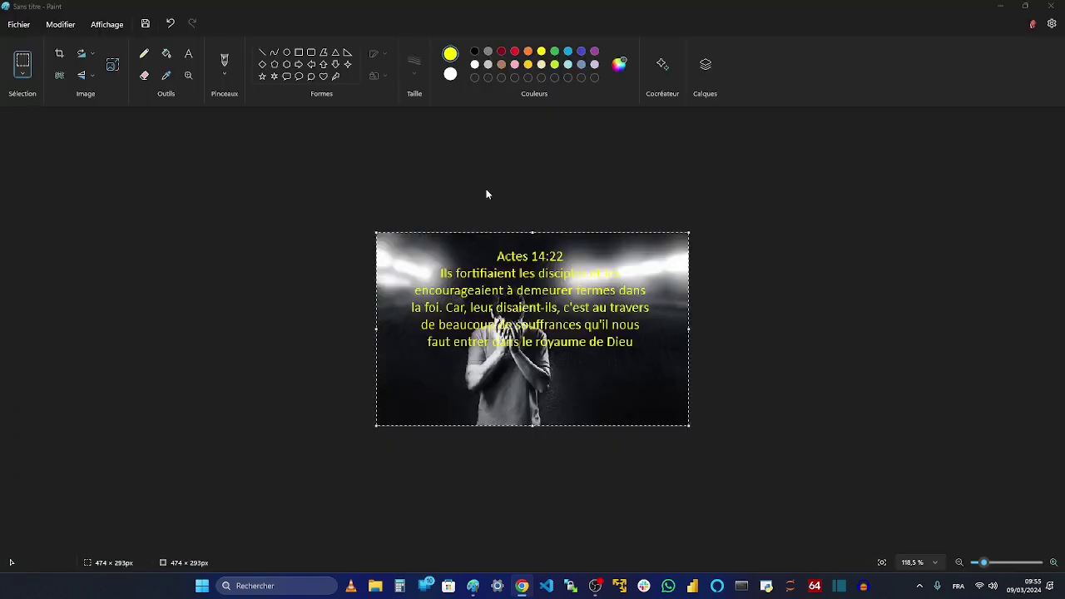
pyautogui.click(1008, 7)
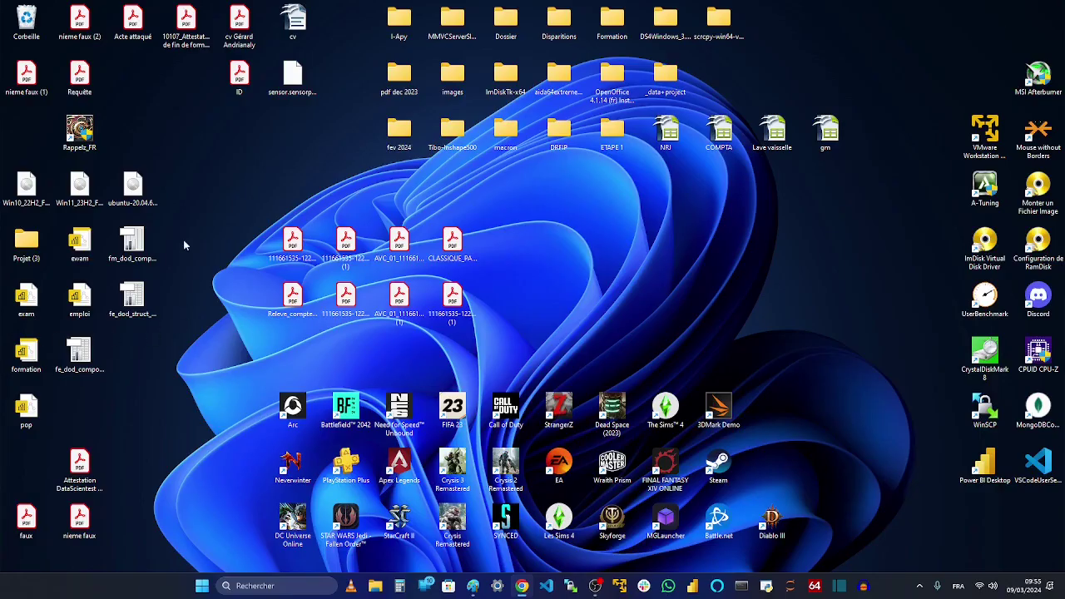
pyautogui.moveTo(79, 190); pyautogui.dragTo(236, 185)
pyautogui.hotkey('alt', 'Tab')
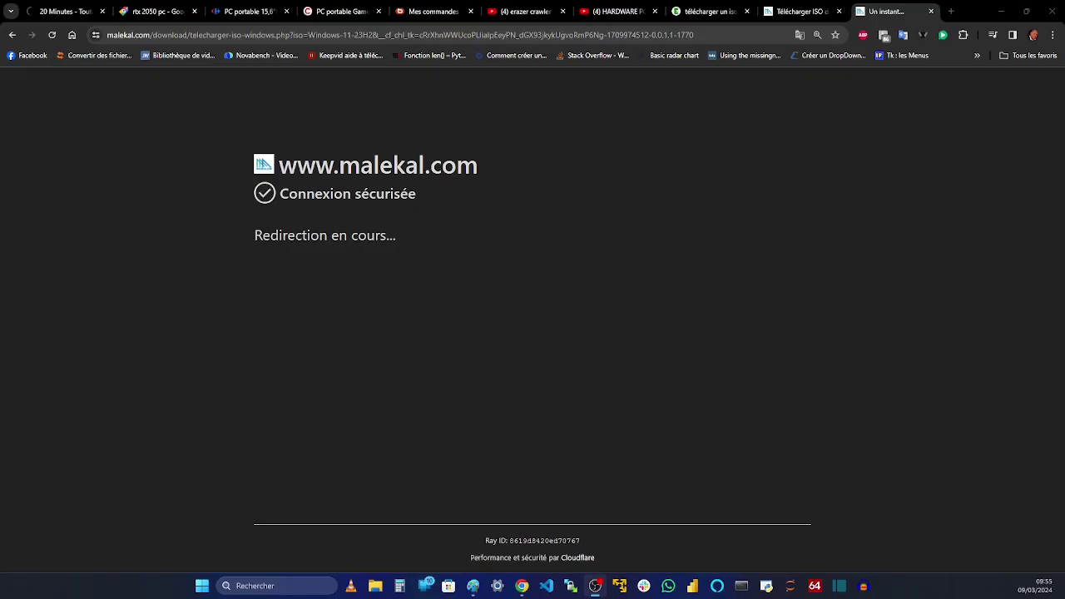
pyautogui.click(1001, 11)
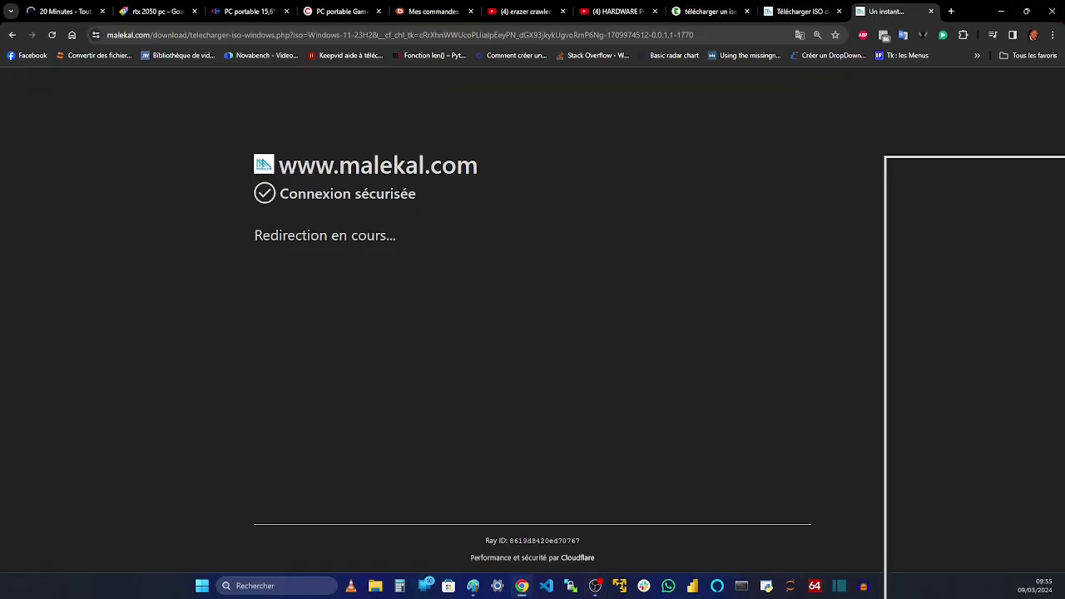
pyautogui.moveTo(1001, 11); pyautogui.dragTo(452, 133)
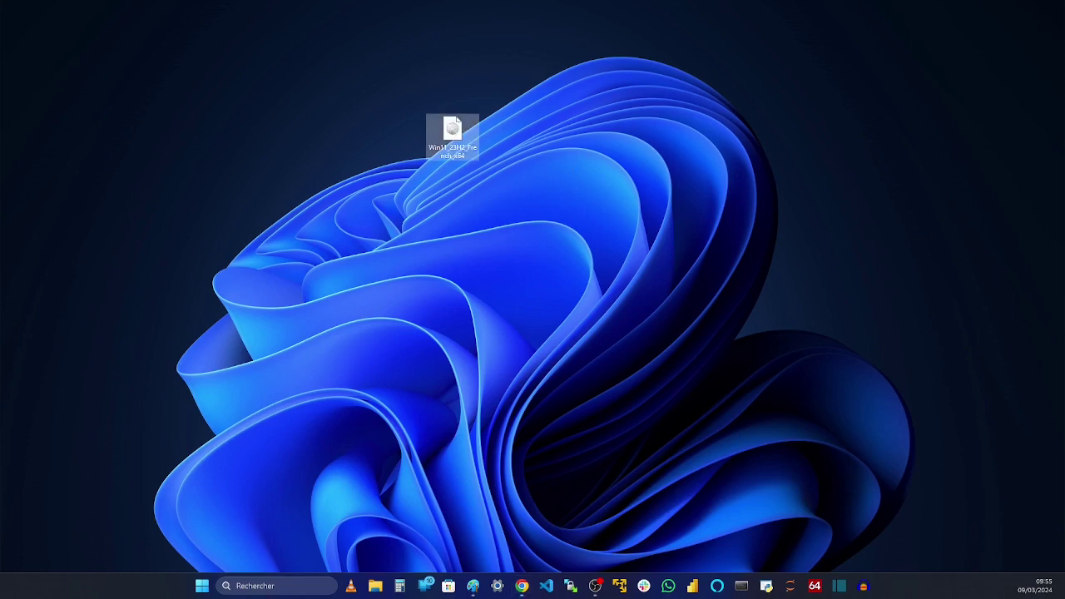
# Step: Check the recent downloads and the options available for rufus-4.4.exe
pyautogui.moveTo(1057, 565); pyautogui.dragTo(798, 48)
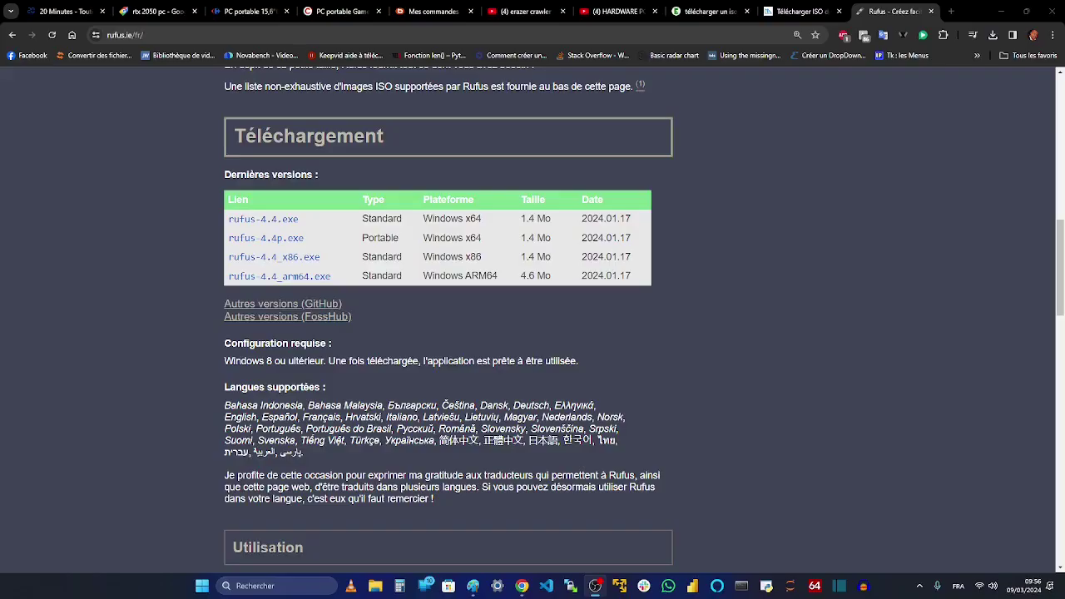
pyautogui.click(994, 37)
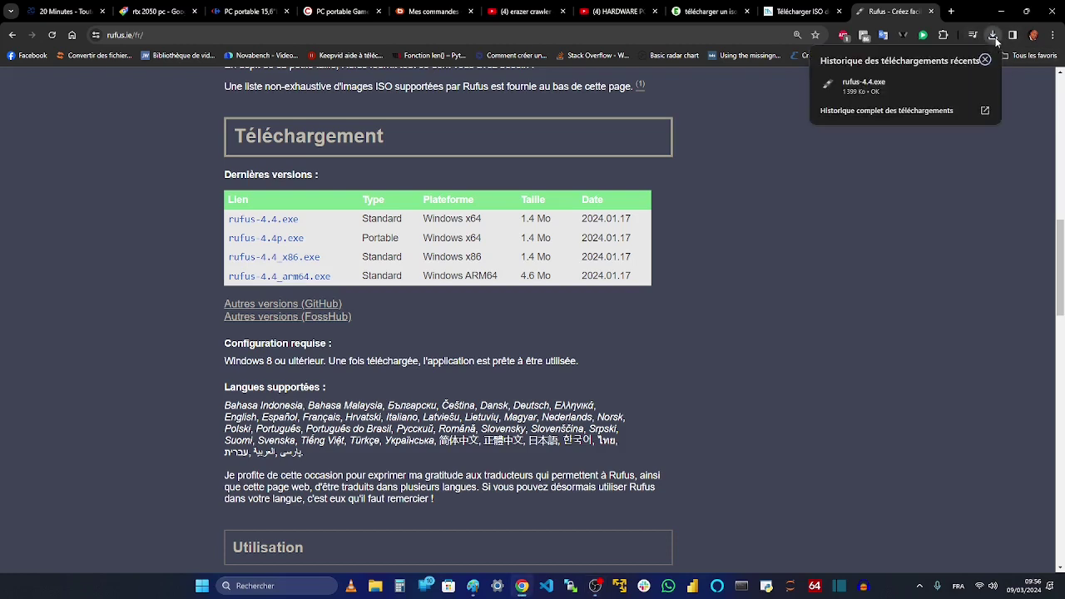
pyautogui.rightClick(890, 91)
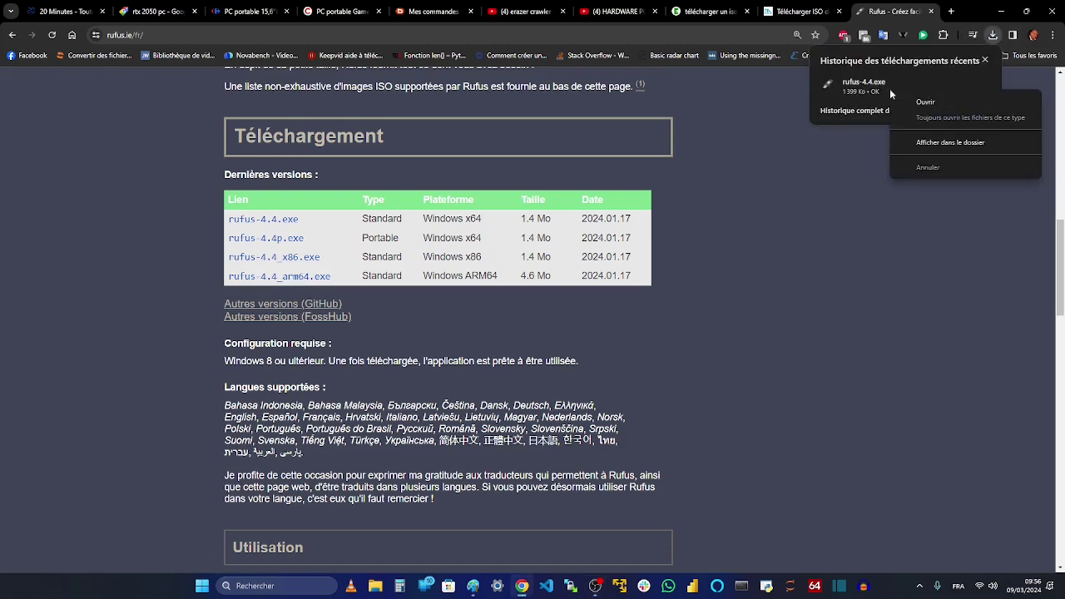
pyautogui.click(789, 185)
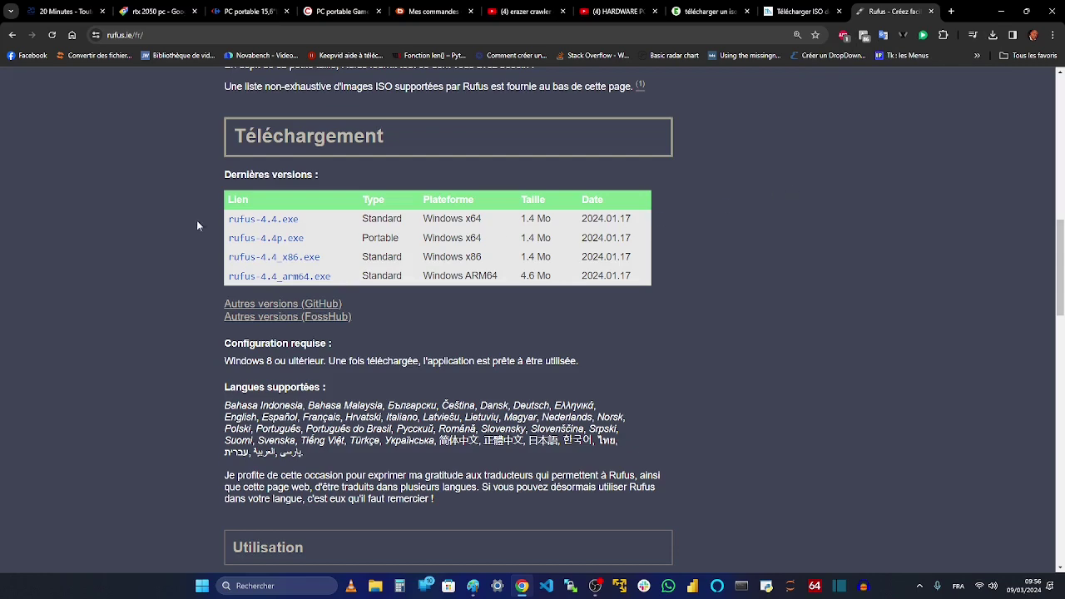
# Step: Go back to the rufus search results and reopen the official Rufus website
pyautogui.scroll(8, 197, 224)
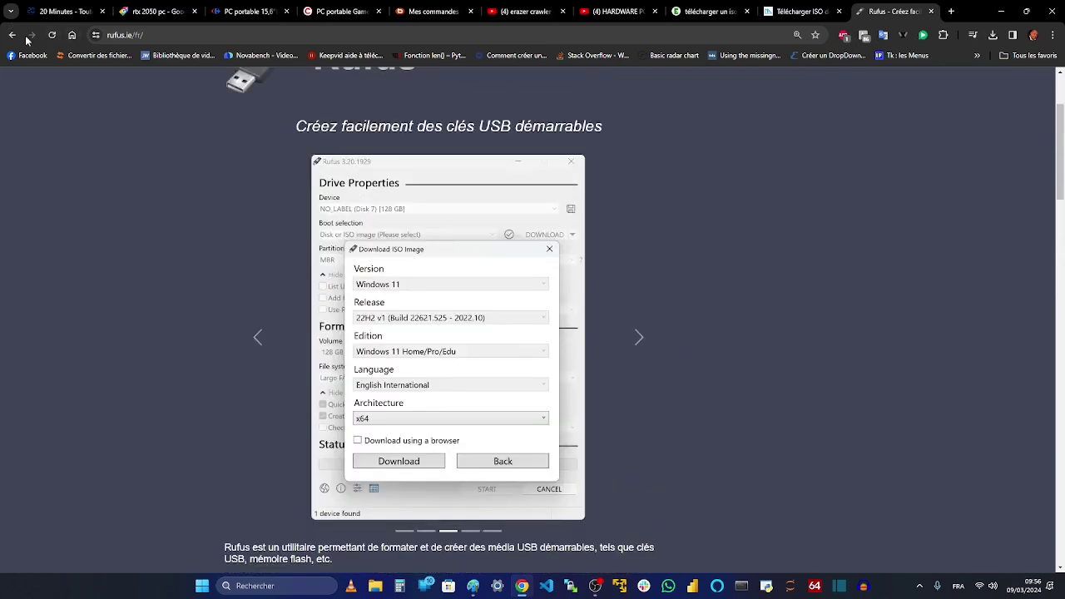
pyautogui.click(13, 35)
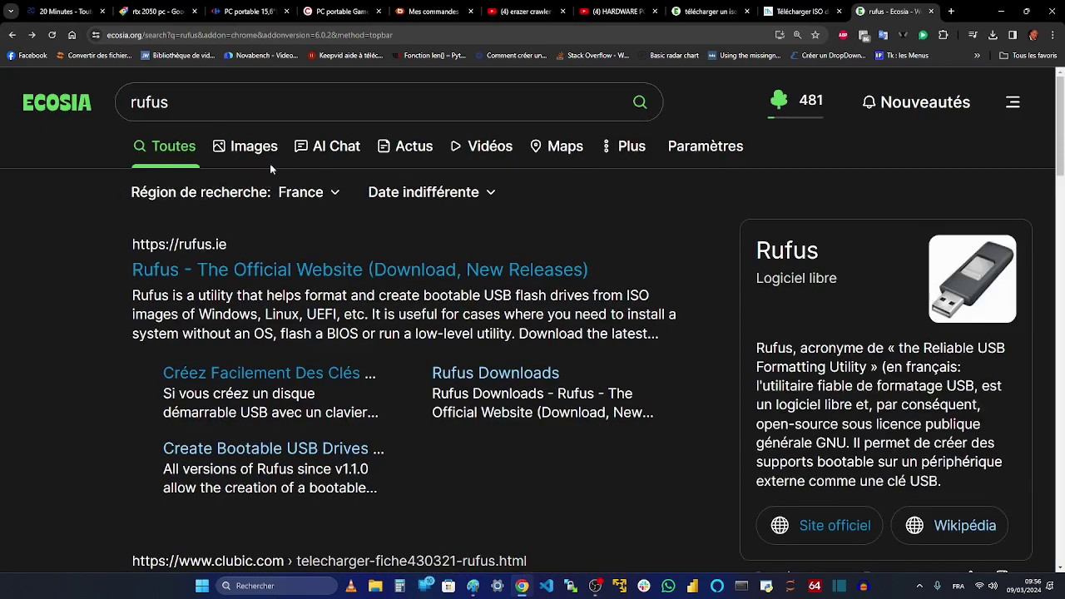
pyautogui.click(169, 102)
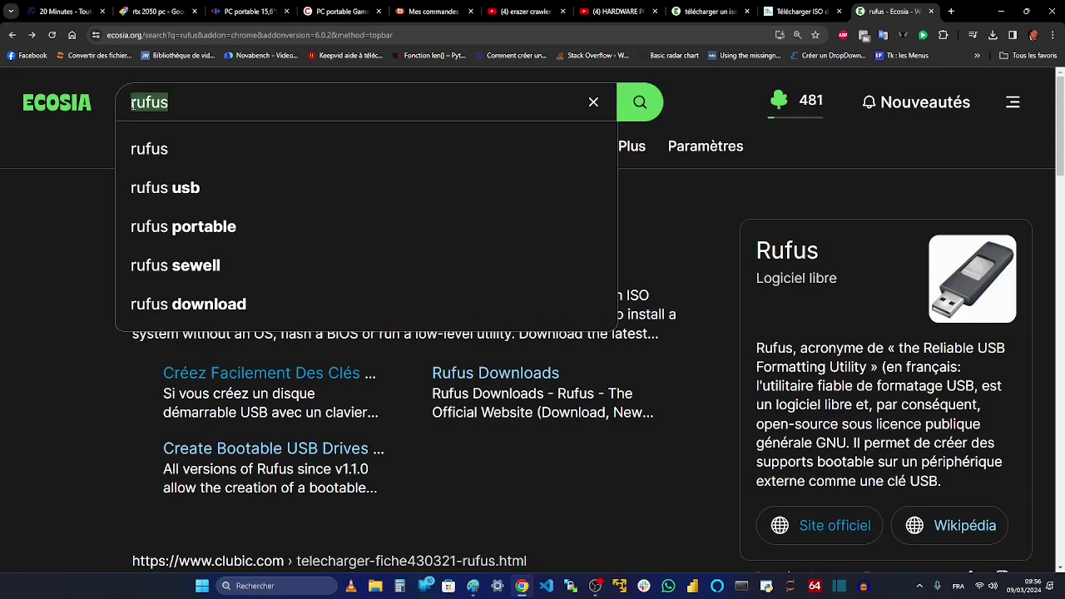
pyautogui.click(68, 281)
pyautogui.click(283, 271)
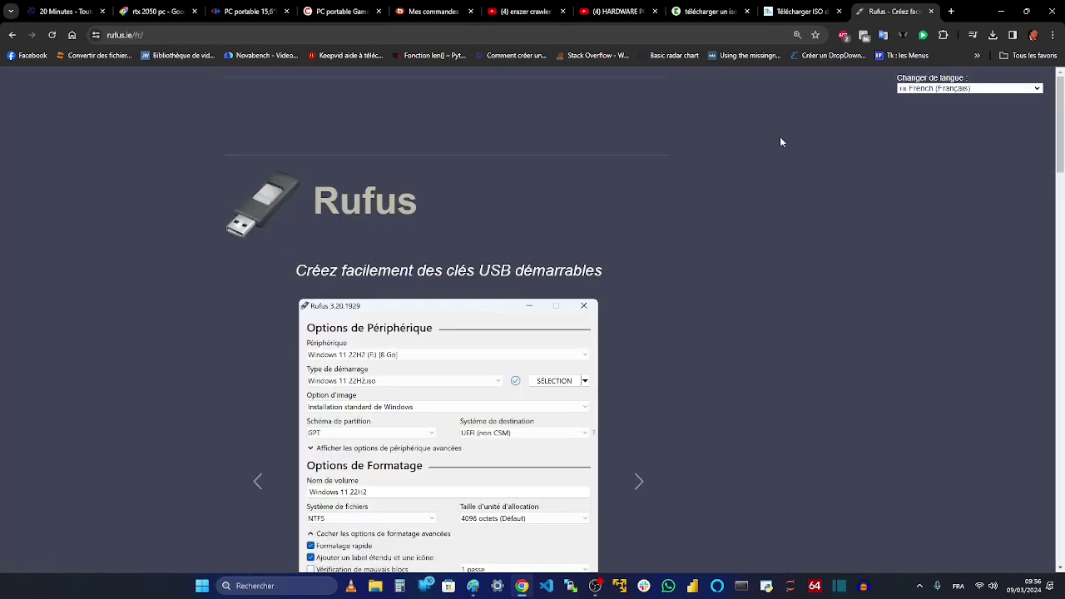
# Step: Download the standard Windows x64 file rufus-4.4.exe and save it to the Bureau folder as rufus-4.4
pyautogui.scroll(-9, 730, 191)
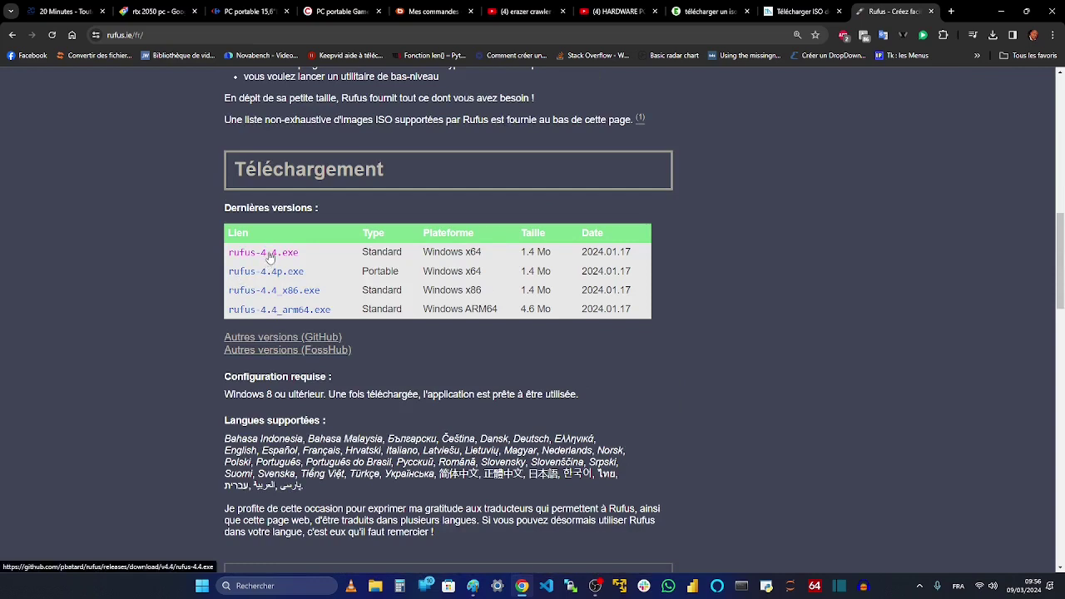
pyautogui.click(268, 254)
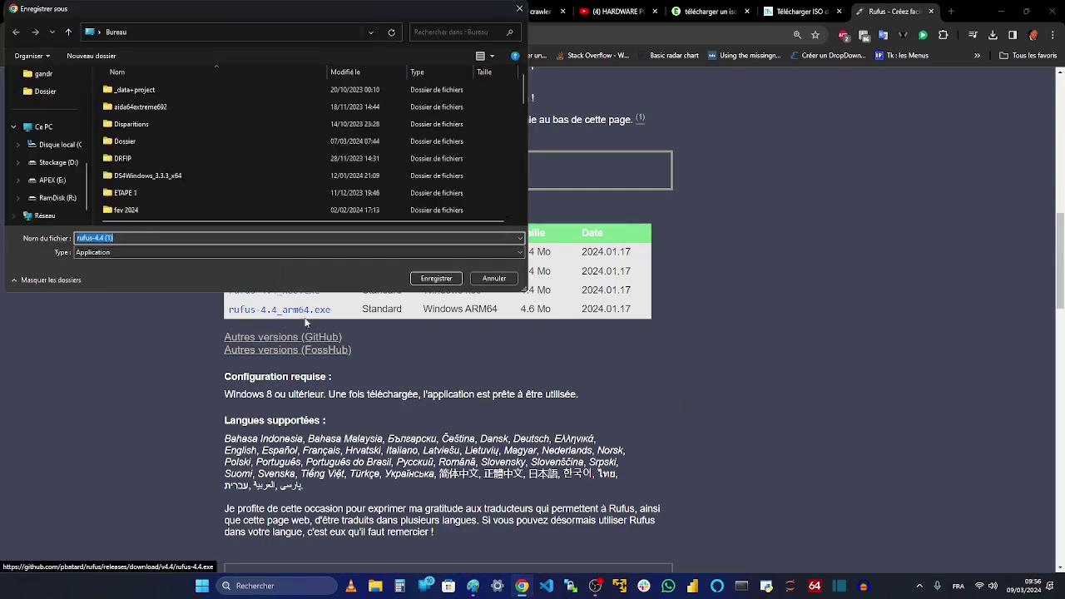
pyautogui.click(266, 240)
pyautogui.press('BackSpace')
pyautogui.press('BackSpace')
pyautogui.press('BackSpace')
pyautogui.press('BackSpace')
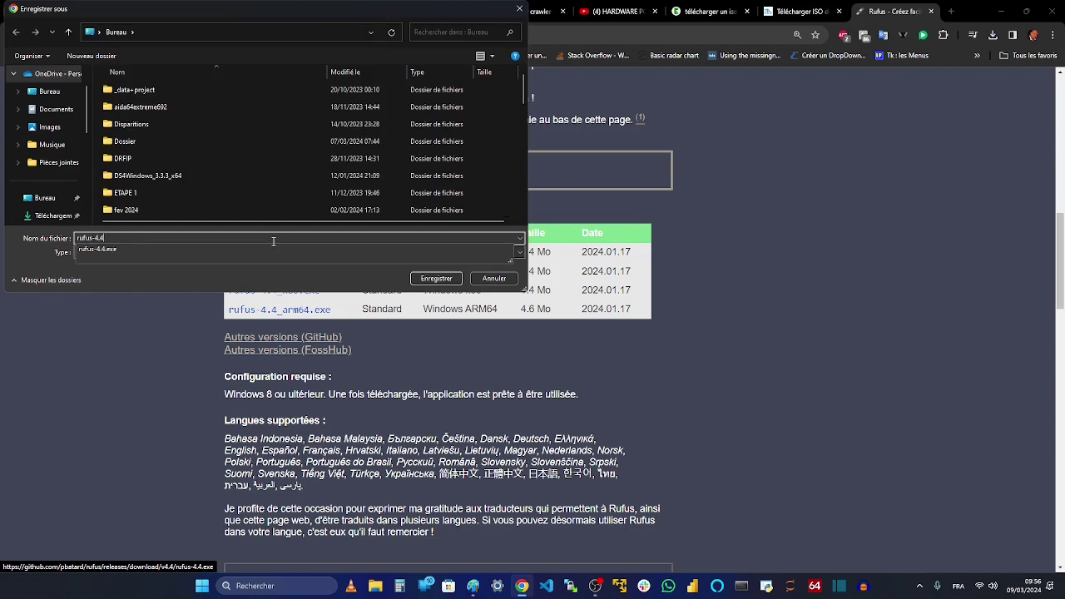
pyautogui.press('Return')
pyautogui.click(572, 296)
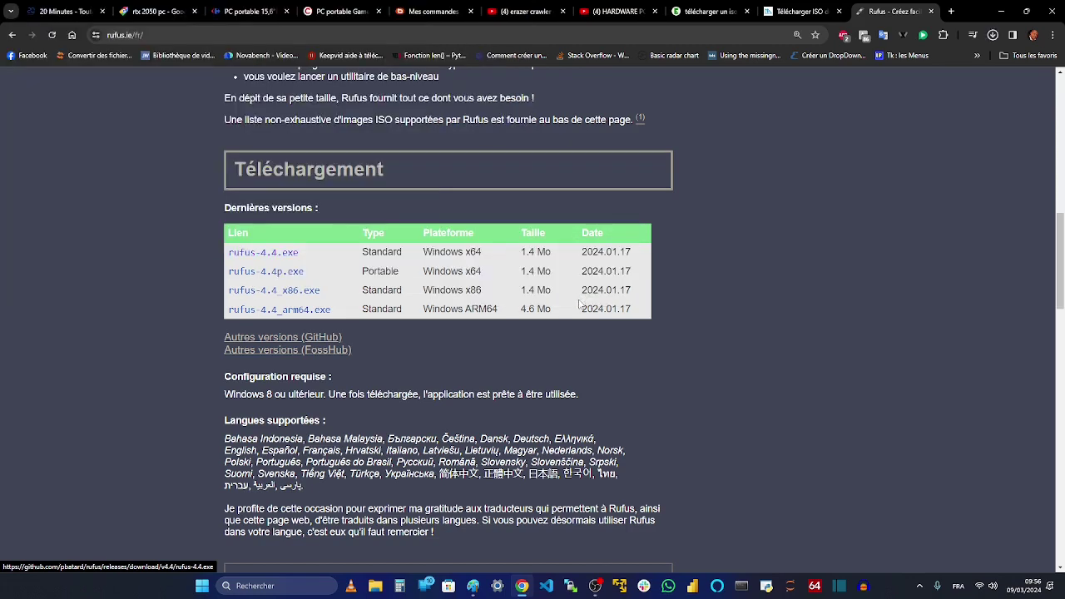
# Step: Minimize the browser, refresh the desktop and move the rufus-4.4 file out to an empty area near the Windows 11 ISO
pyautogui.click(999, 12)
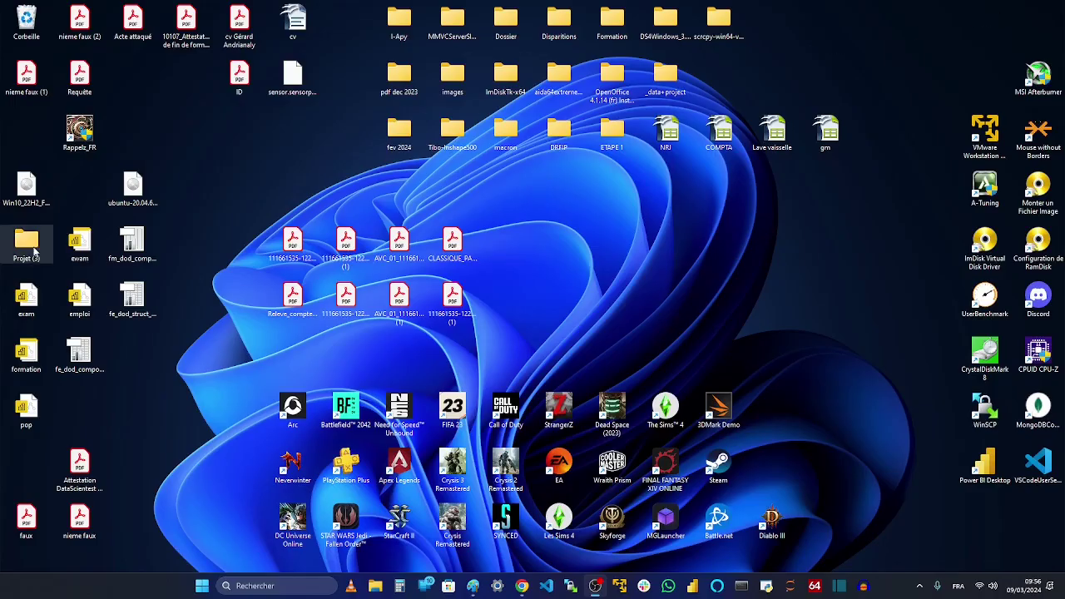
pyautogui.rightClick(241, 173)
pyautogui.moveTo(248, 201)
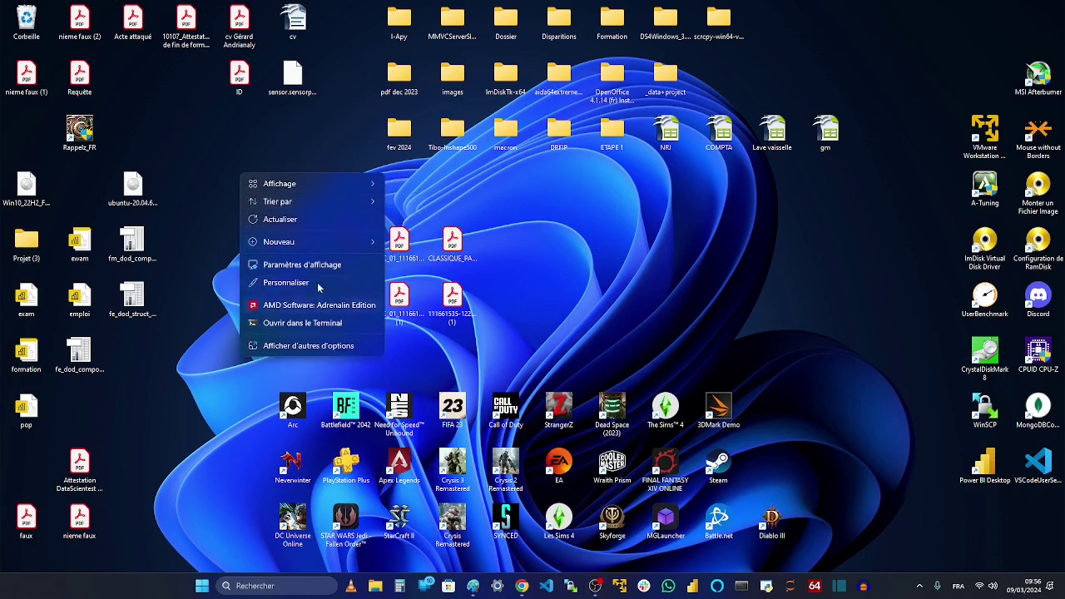
pyautogui.click(274, 219)
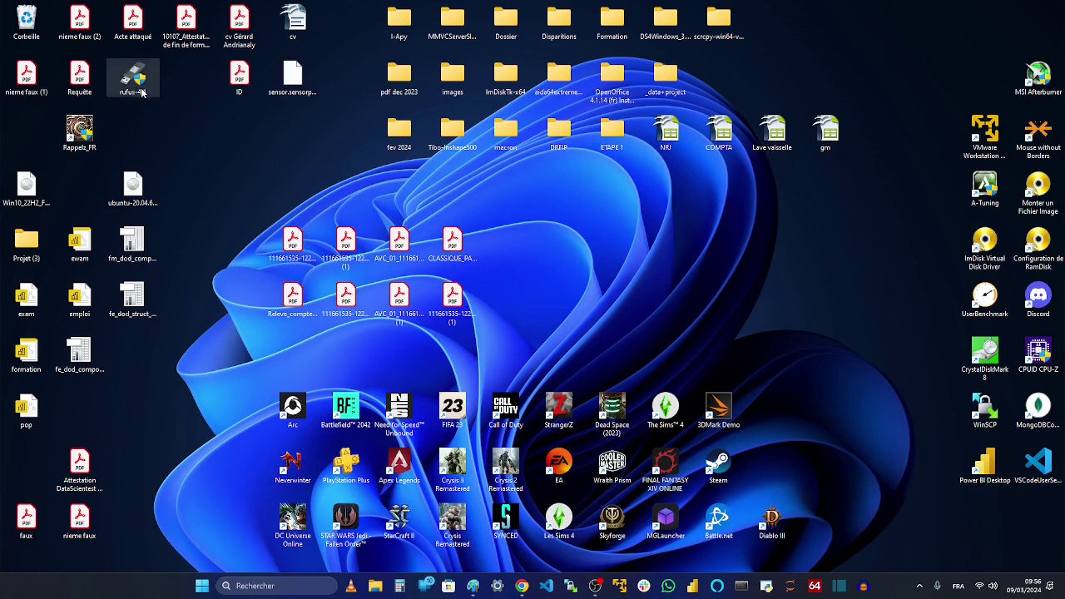
pyautogui.moveTo(142, 91)
pyautogui.moveTo(139, 89); pyautogui.dragTo(595, 586)
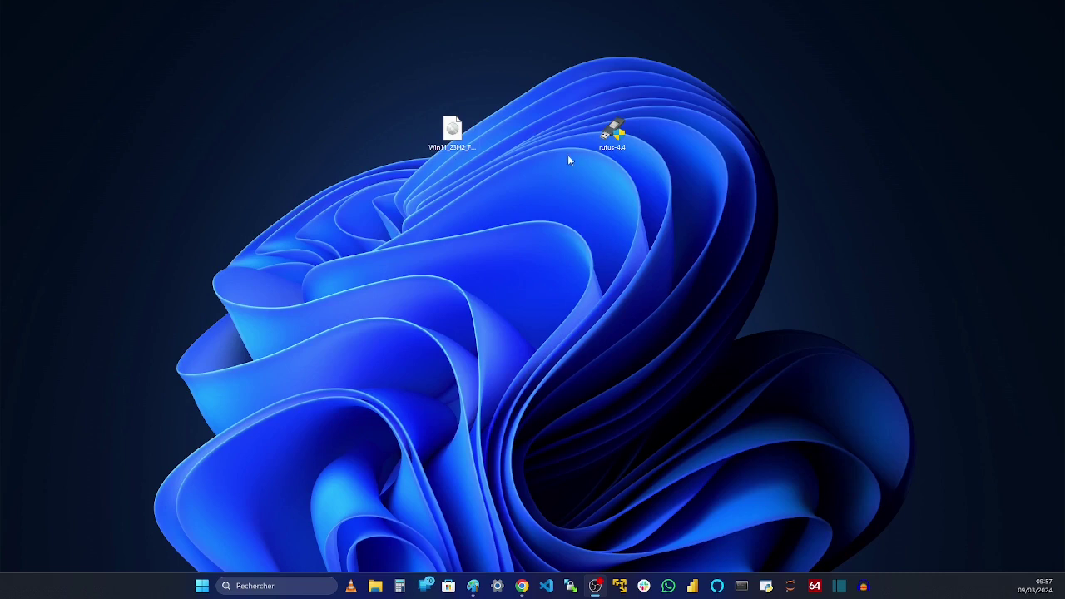
# Step: Launch rufus-4.4 and load Win11_23H2_French_x64 from the Bureau folder as the boot image
pyautogui.doubleClick(613, 137)
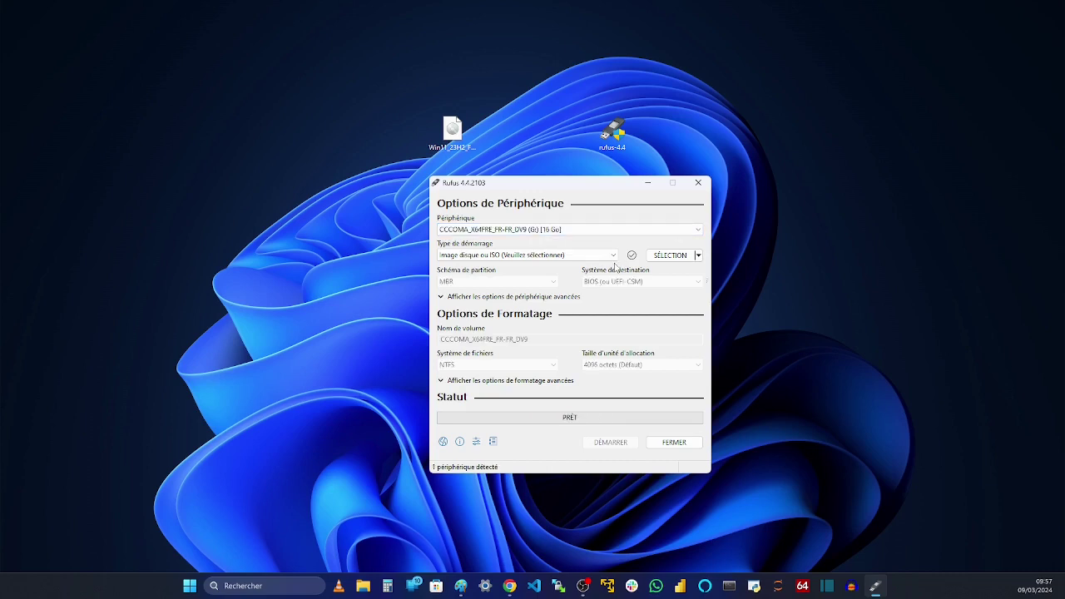
pyautogui.click(598, 257)
pyautogui.click(597, 266)
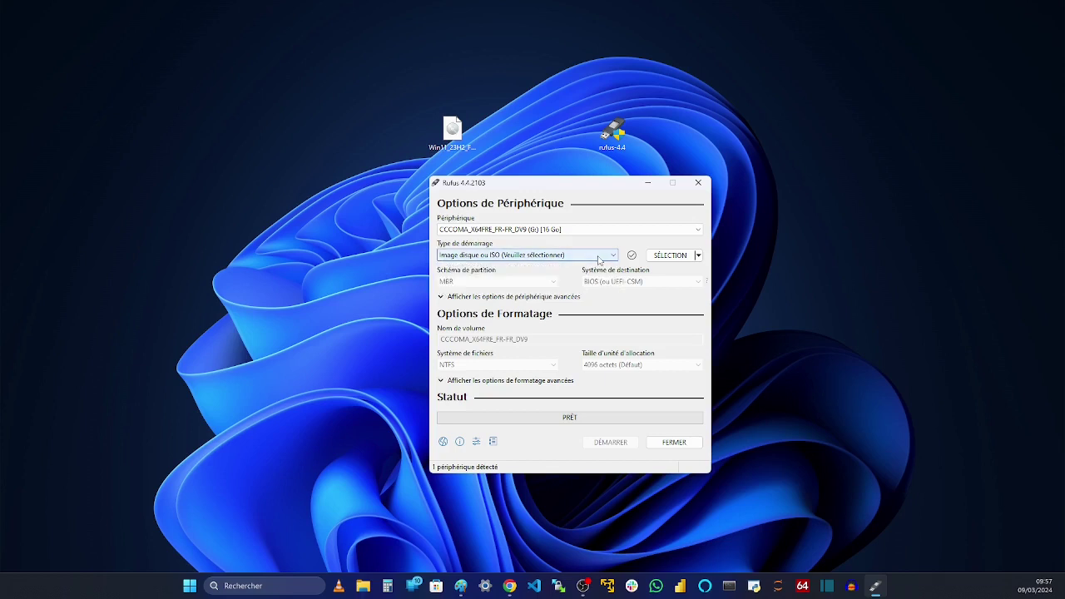
pyautogui.click(674, 256)
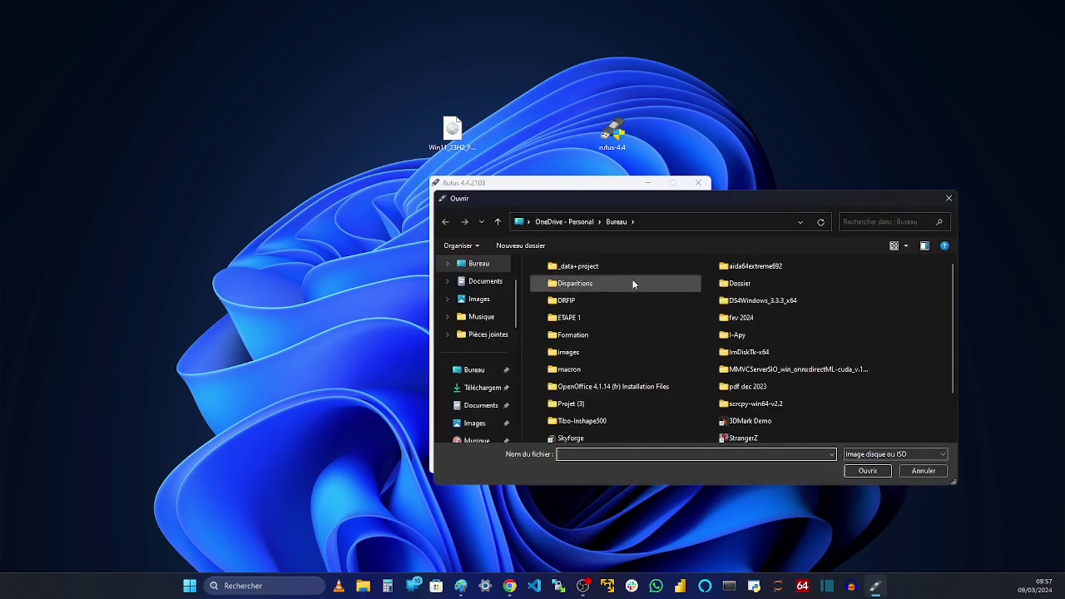
pyautogui.scroll(-2, 682, 352)
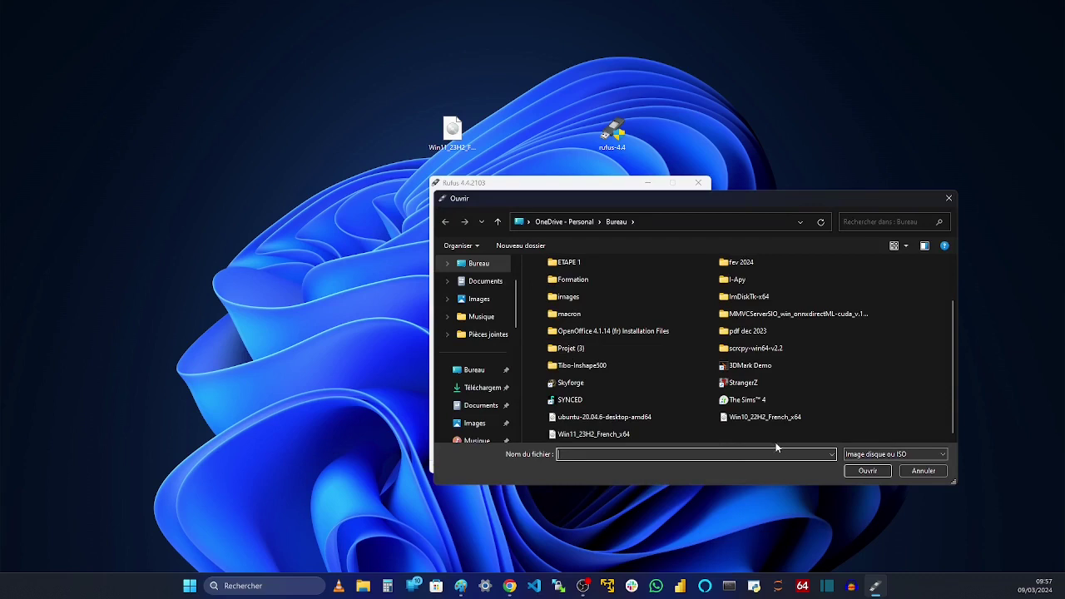
pyautogui.click(652, 439)
pyautogui.click(866, 471)
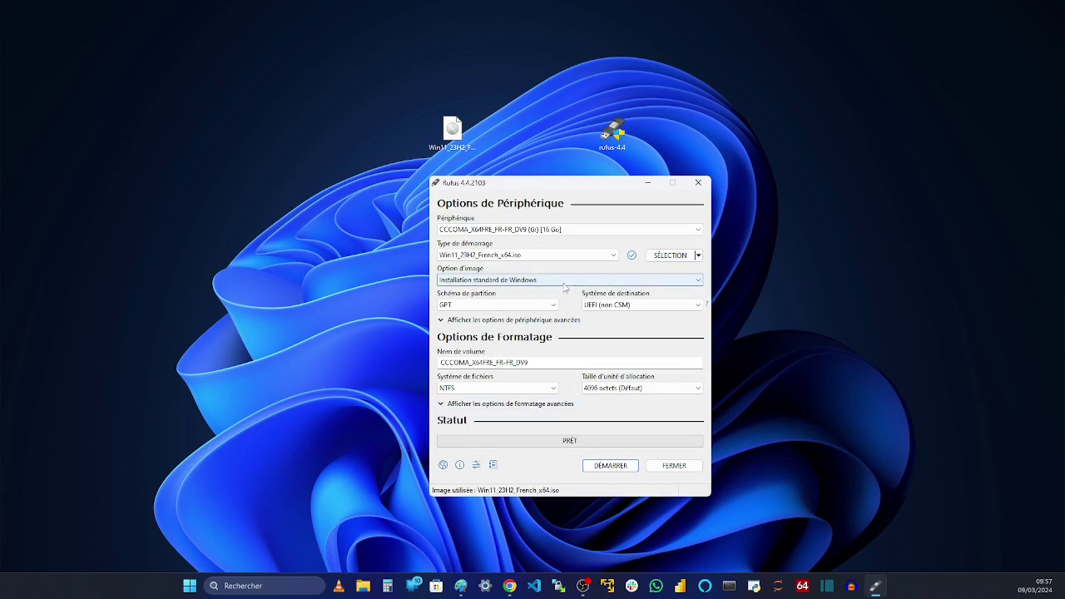
# Step: Set the partition scheme to MBR and start creating the bootable drive
pyautogui.click(519, 306)
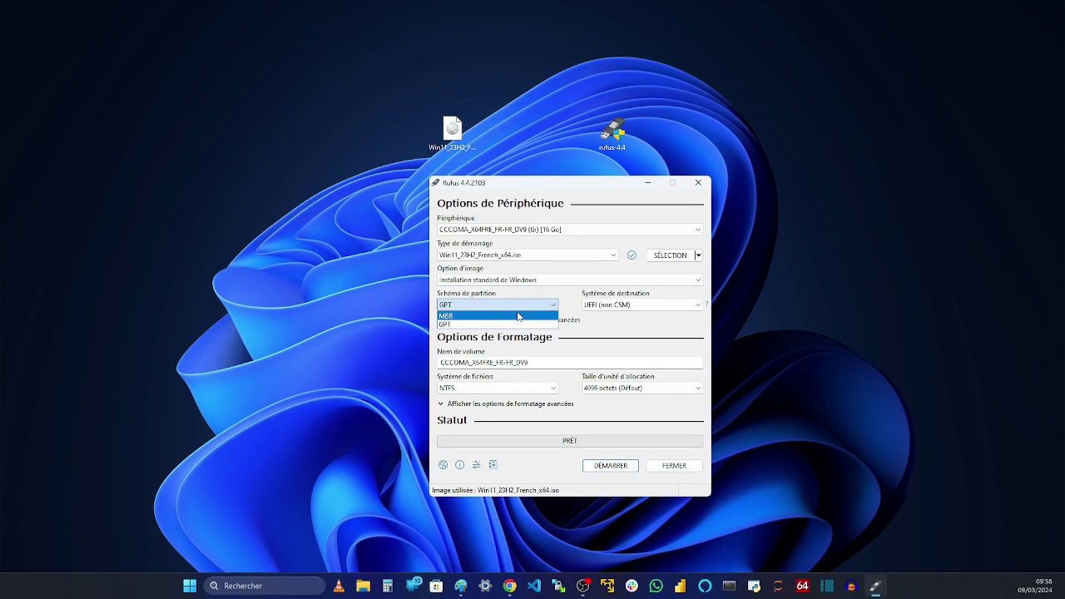
pyautogui.click(518, 316)
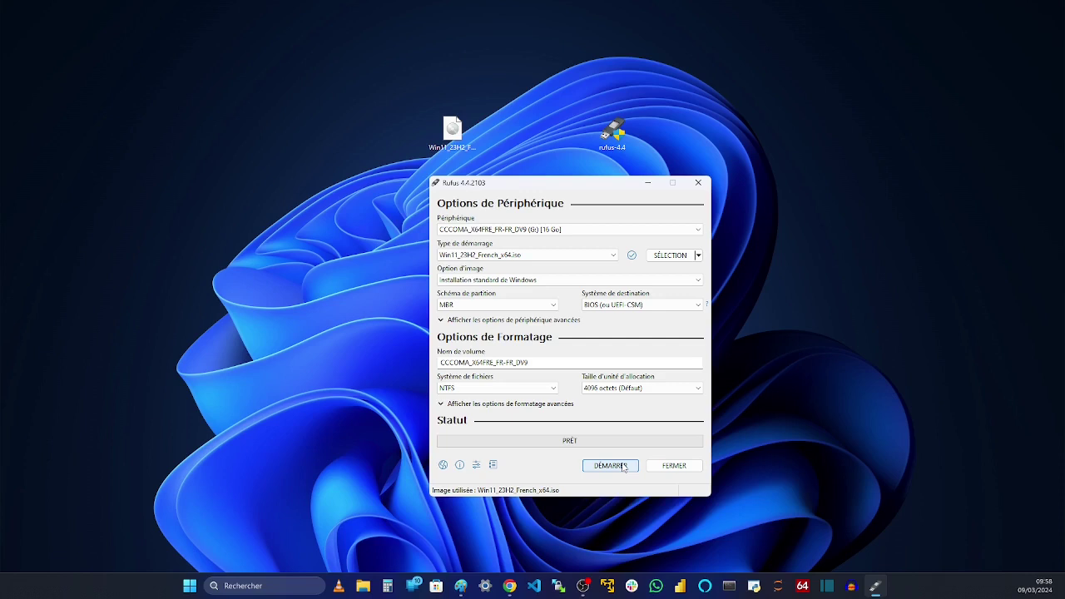
pyautogui.click(623, 467)
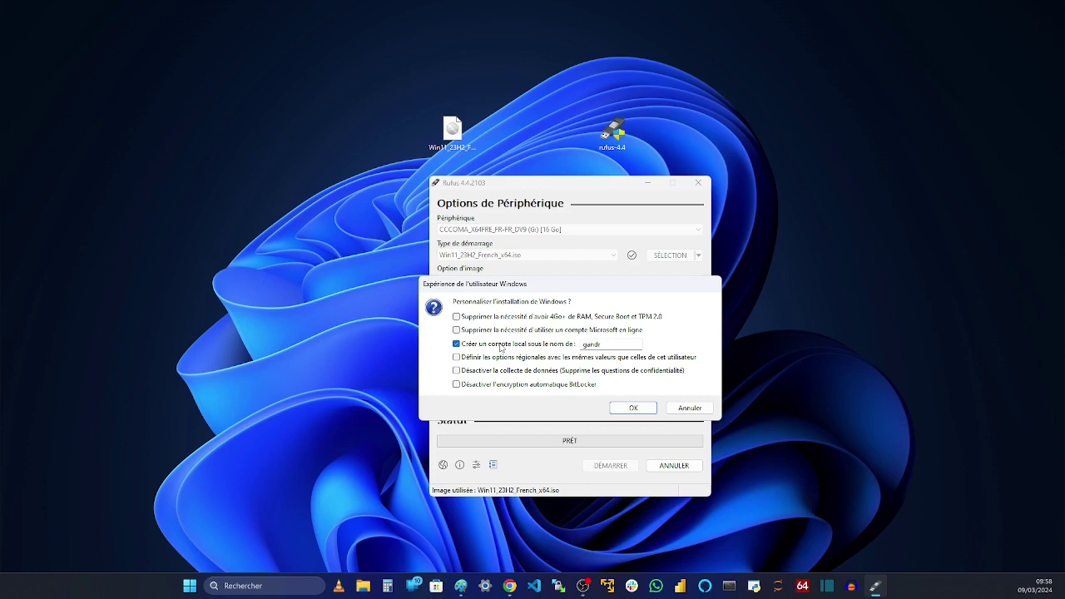
# Step: Replace the local account name in the Windows installation options and confirm erasing the 16 GB USB drive to write the image
pyautogui.click(623, 344)
pyautogui.press('BackSpace')
pyautogui.press('BackSpace')
pyautogui.press('BackSpace')
pyautogui.press('BackSpace')
pyautogui.press('BackSpace')
pyautogui.write('Mpj')
pyautogui.press('BackSpace')
pyautogui.click(648, 407)
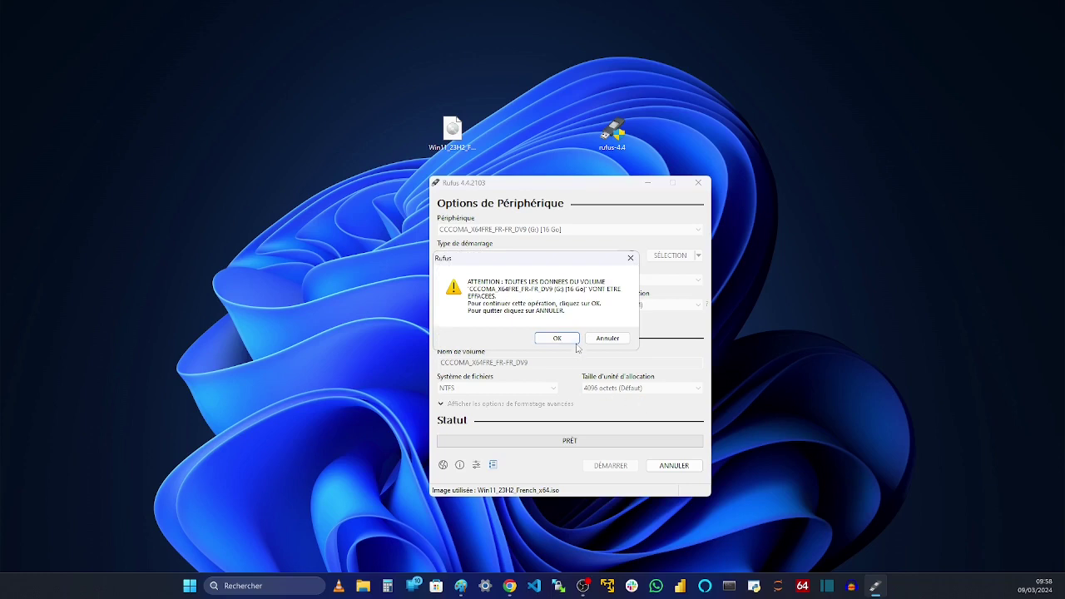
pyautogui.click(556, 338)
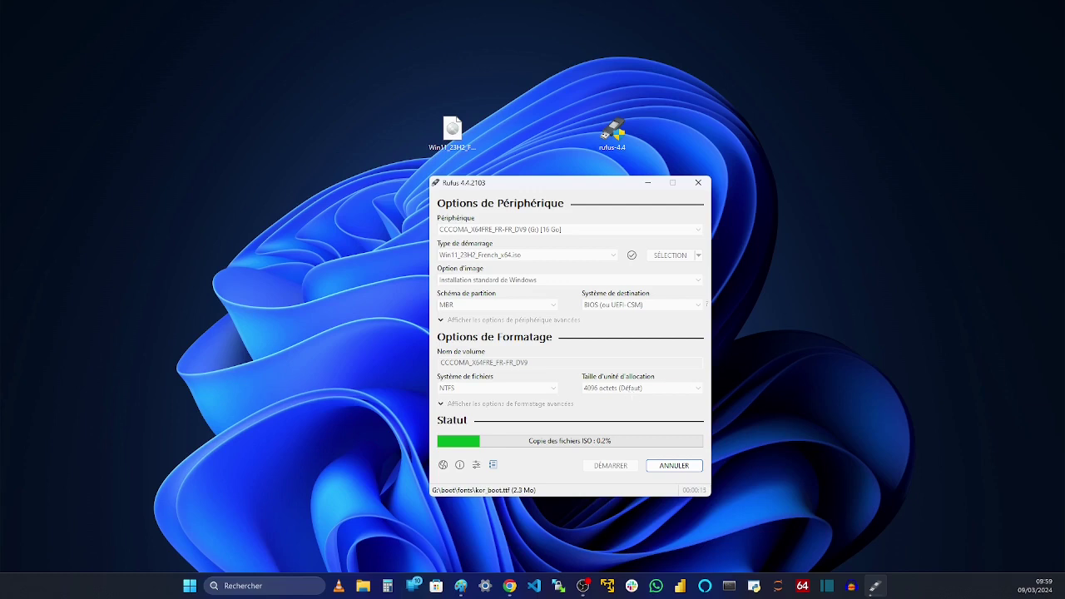
pyautogui.hotkey('alt', 'Tab')
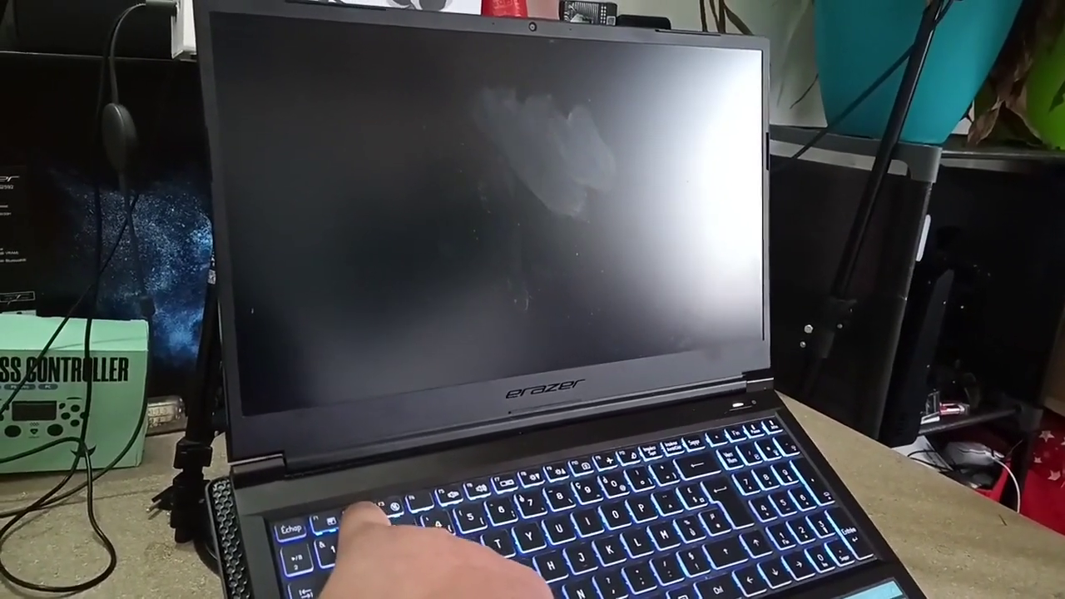
# Step: Enter the laptop's firmware menu at startup and open the Boot Manager
pyautogui.press('F2')
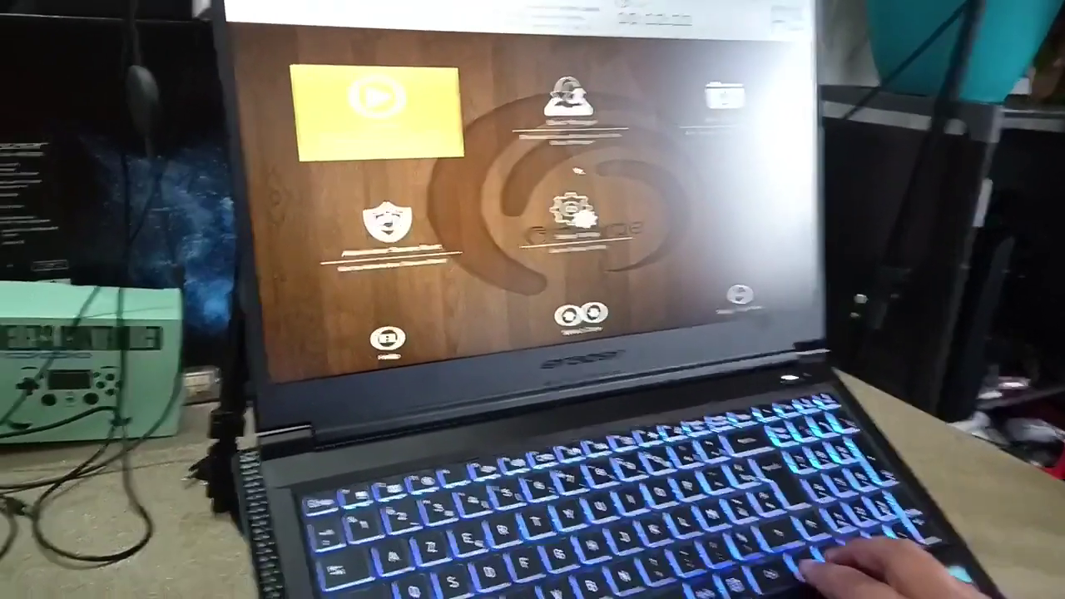
pyautogui.press('Right')
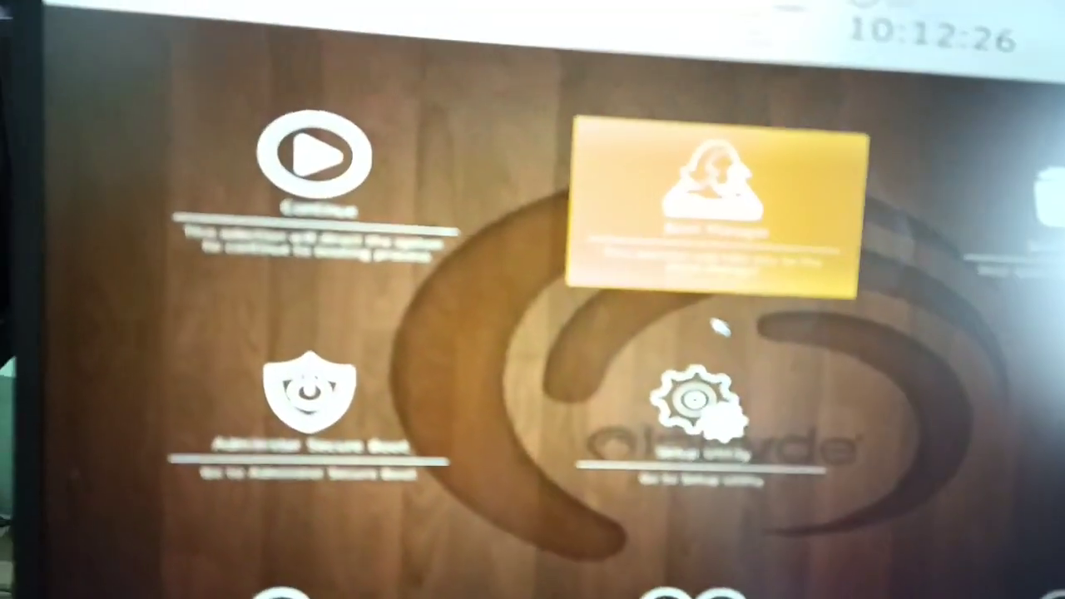
pyautogui.press('Return')
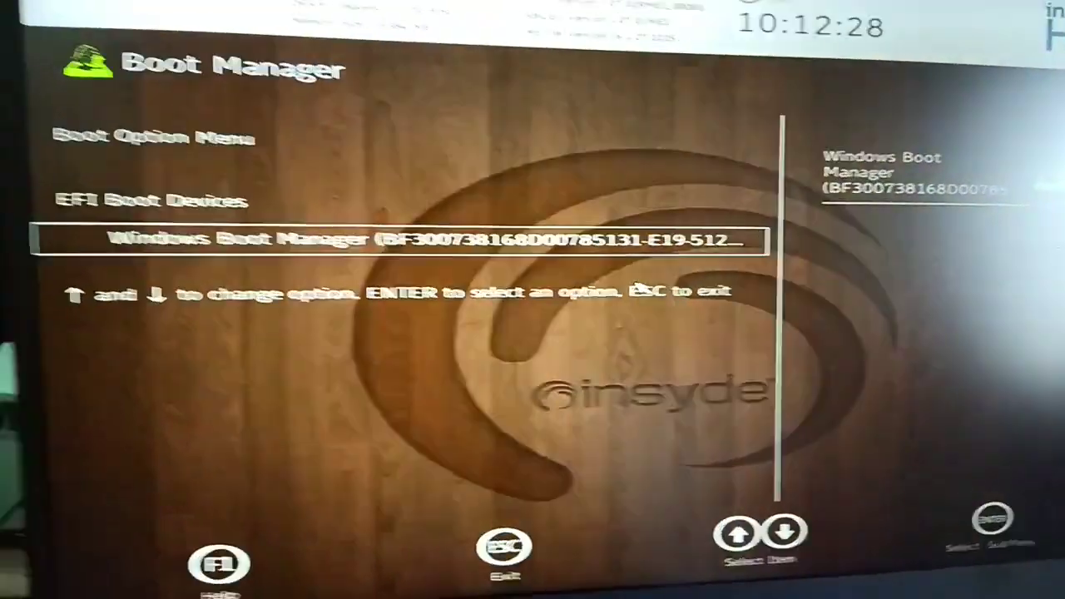